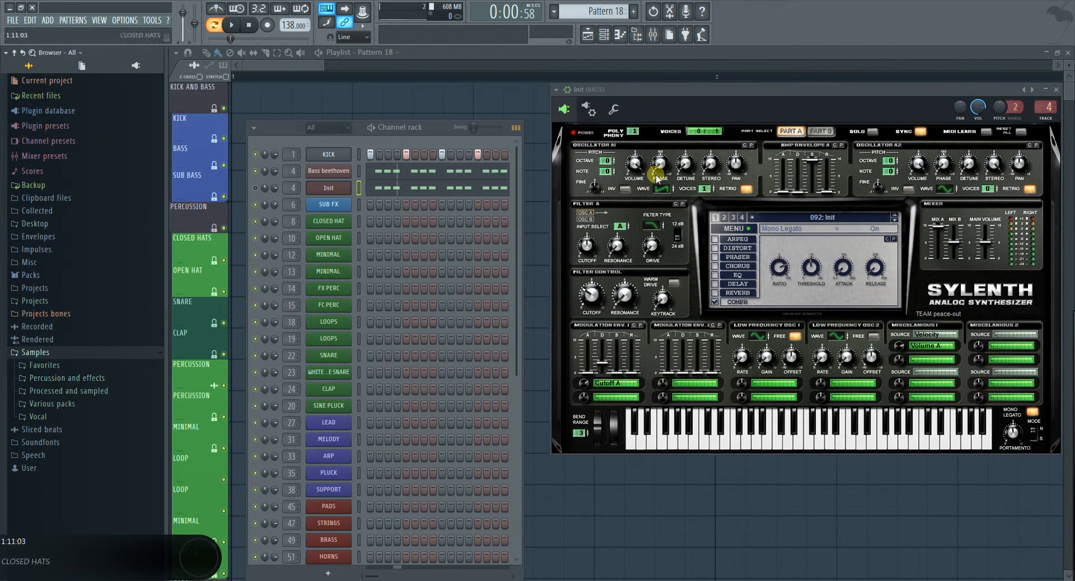
Step: Open the mixer and examine how the SNARES and SNARE 3xOsc tracks are routed
click(653, 34)
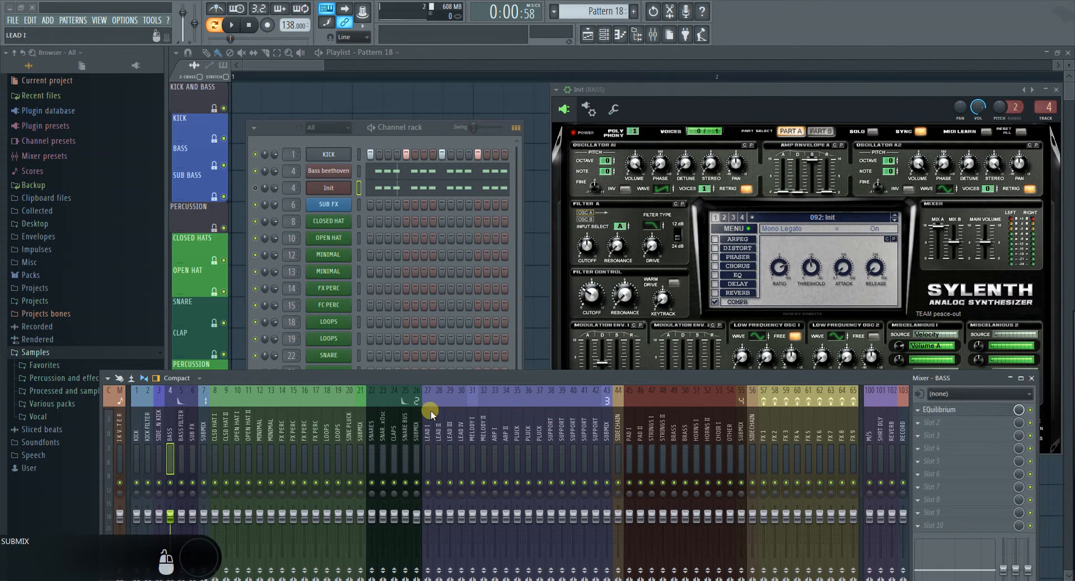
drag(441, 382, 444, 403)
click(381, 458)
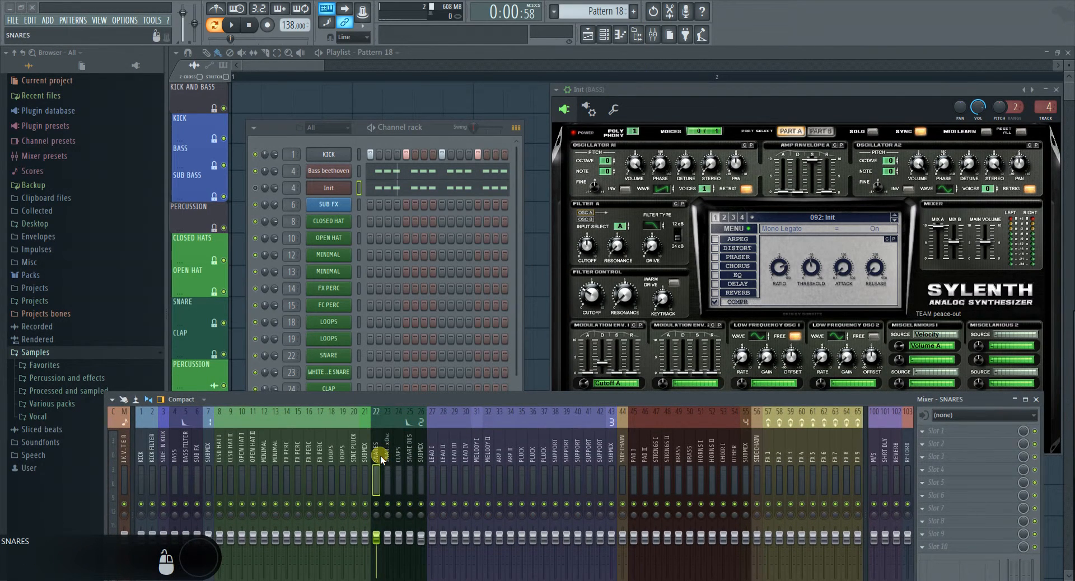
click(391, 455)
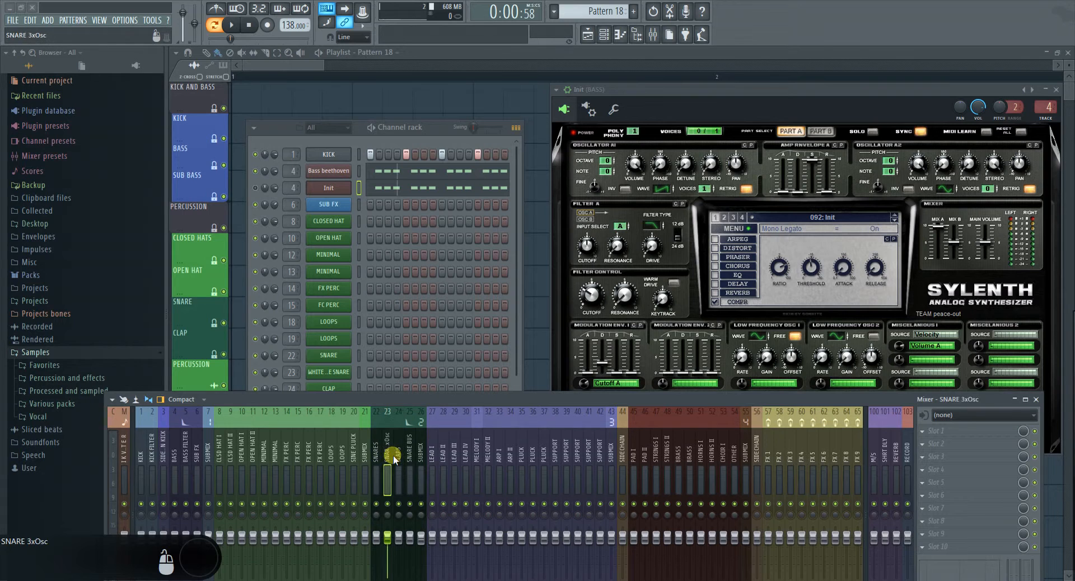
click(376, 454)
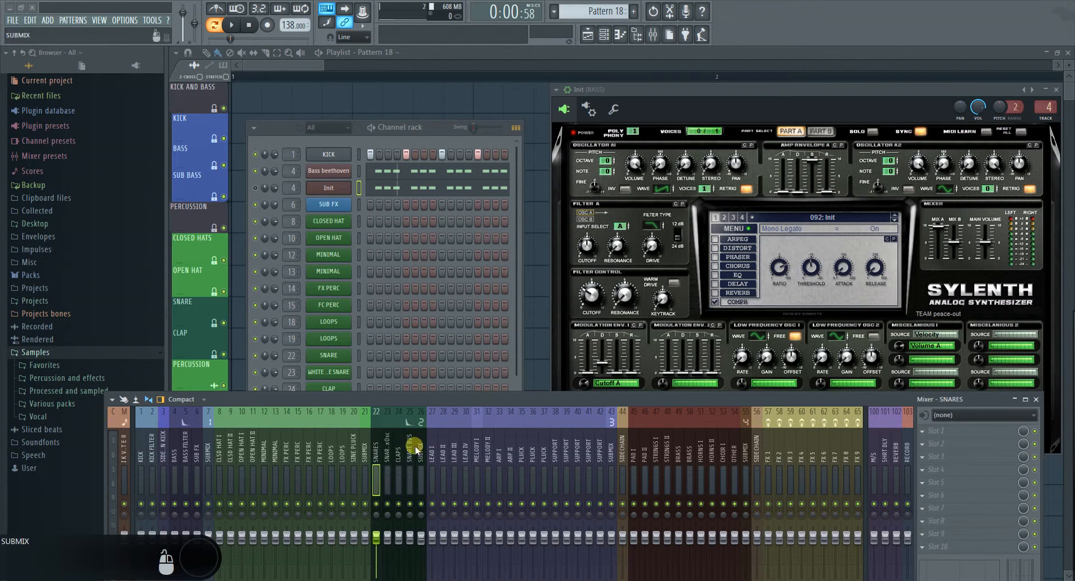
drag(397, 398, 401, 274)
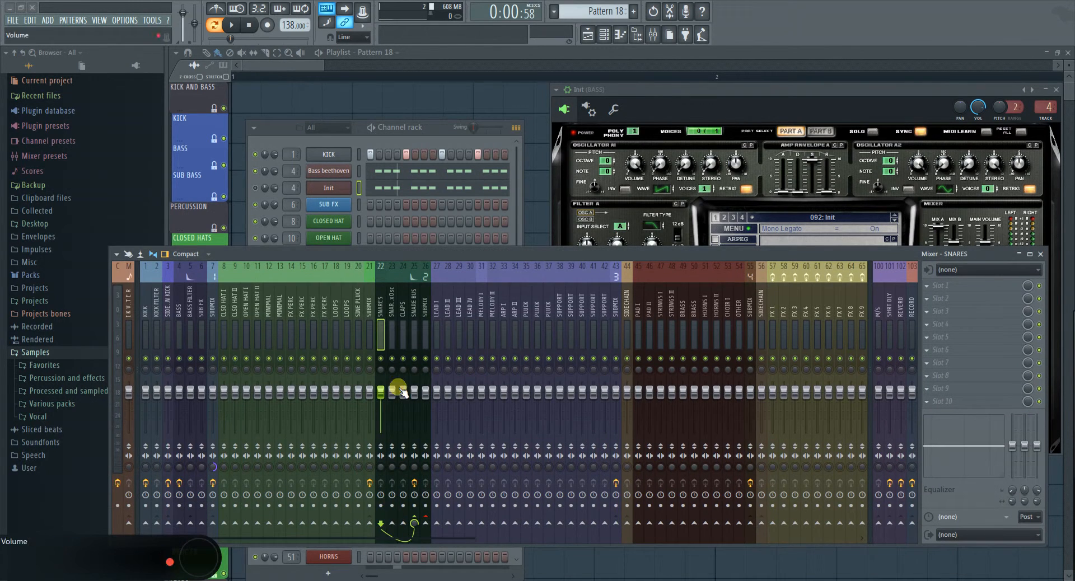
click(395, 307)
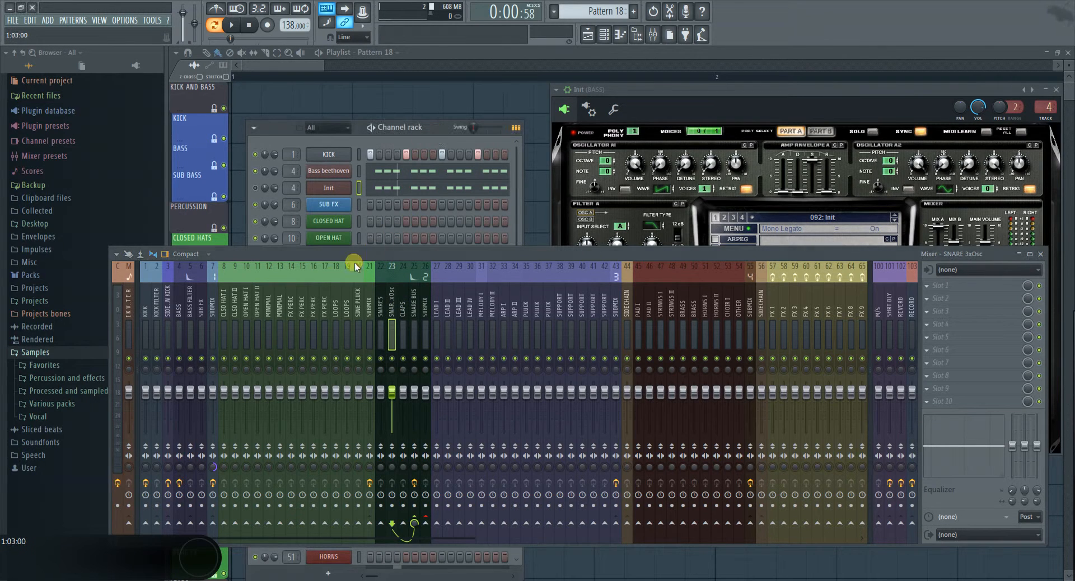
Step: Examine the routing of the SNARE BUS, its SUBMIX and the SNARES track, and close the mixer
drag(434, 125, 441, 102)
click(407, 343)
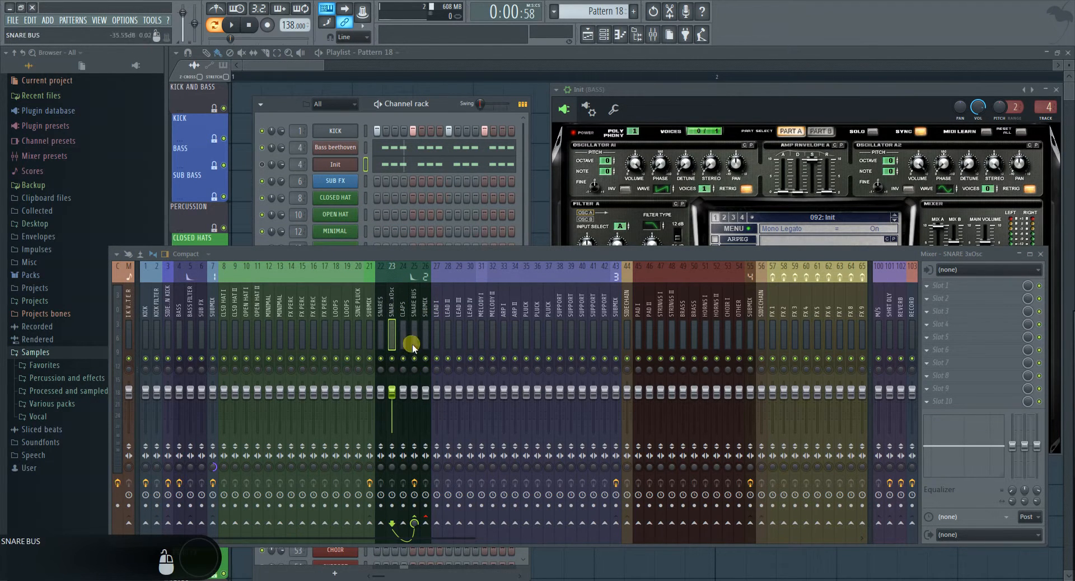
click(415, 313)
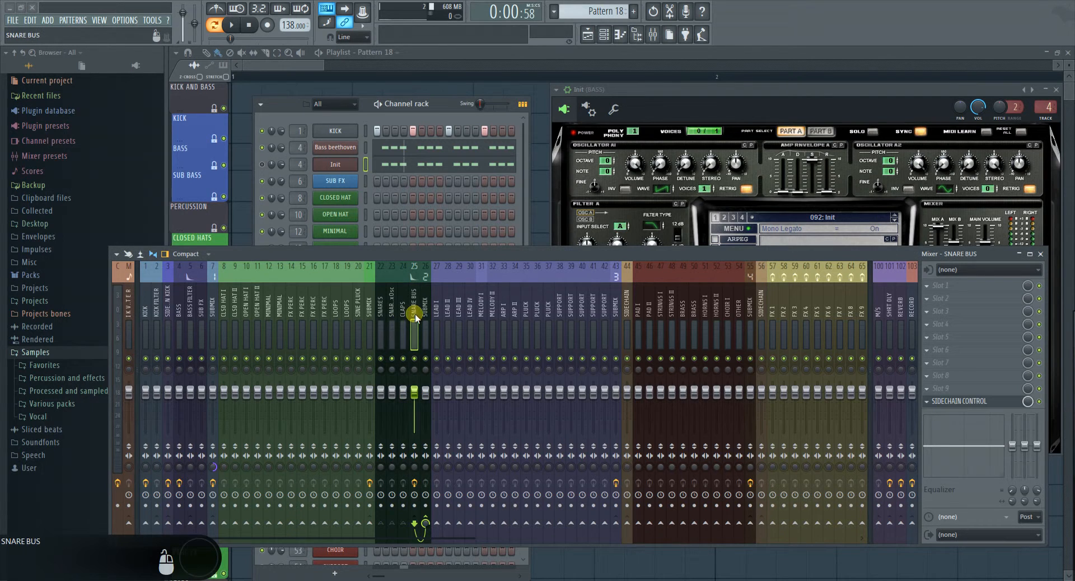
click(427, 315)
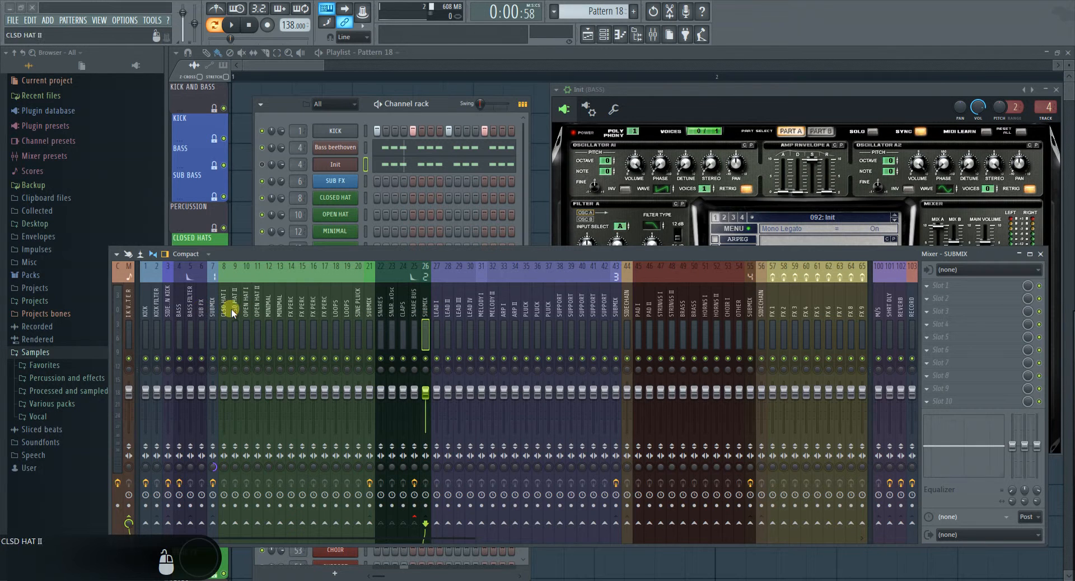
click(415, 313)
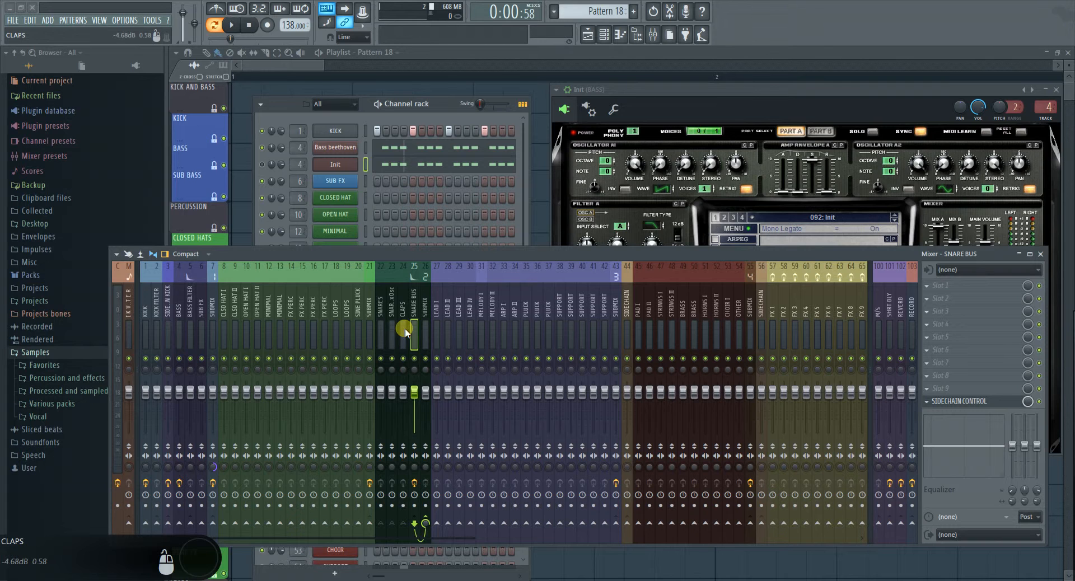
click(382, 313)
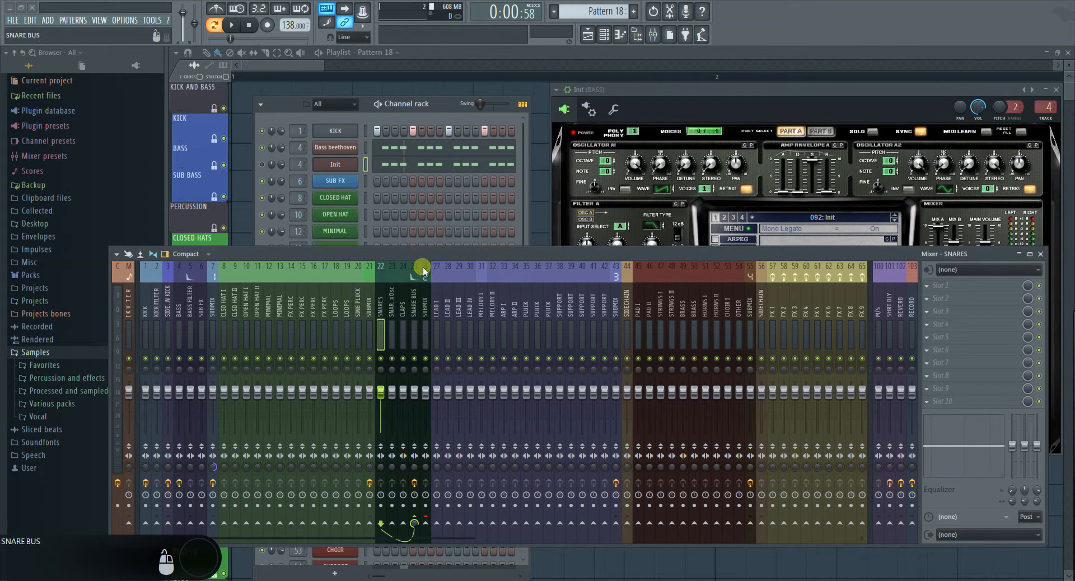
drag(426, 255, 423, 250)
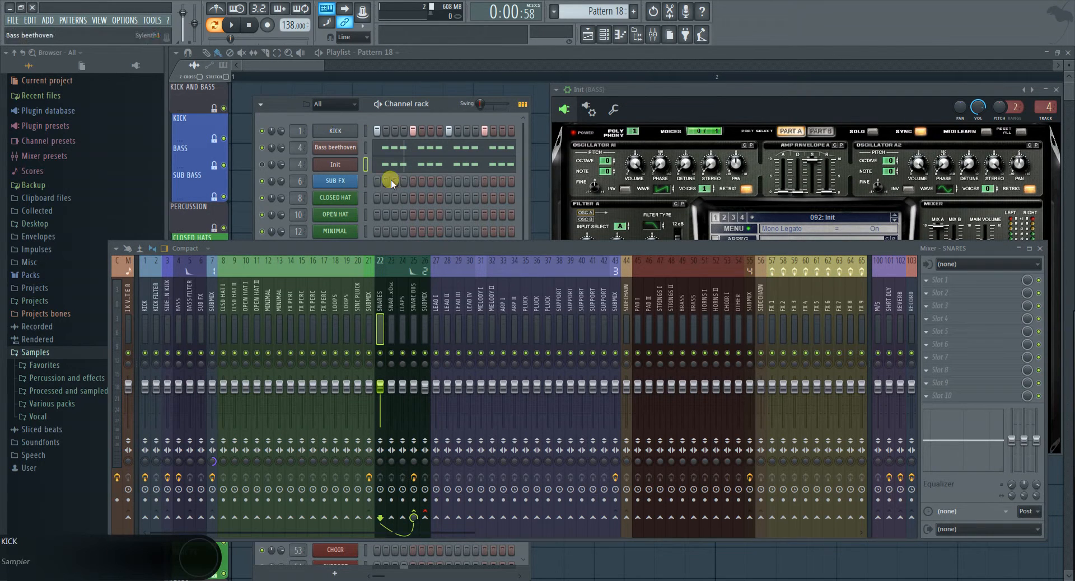
click(1039, 248)
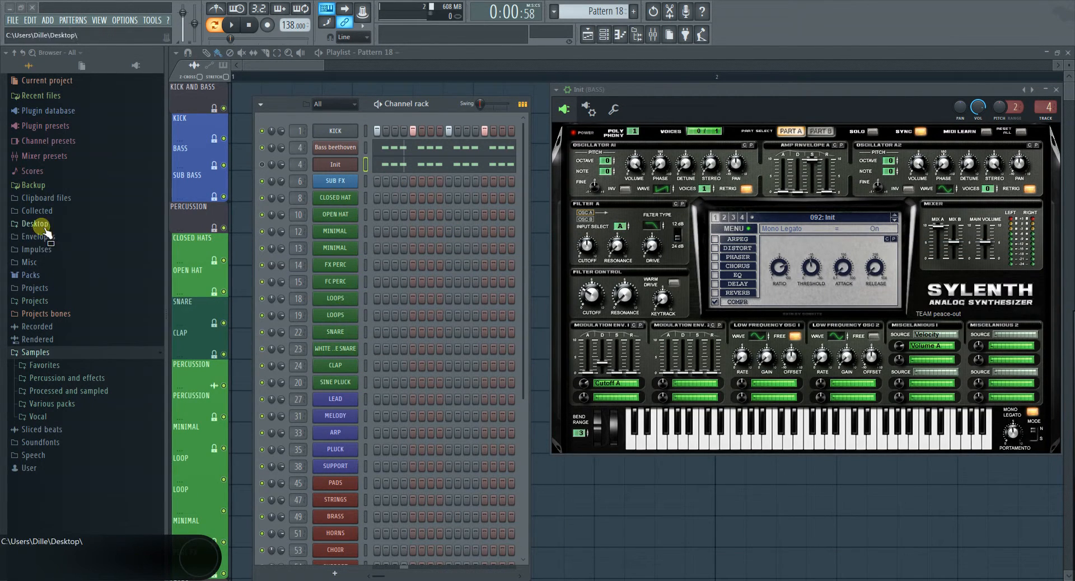
Step: Browse the favorite samples to the SNARES-RIMS folder in Vol.1 of Thomas Pentons Essential Series
click(45, 365)
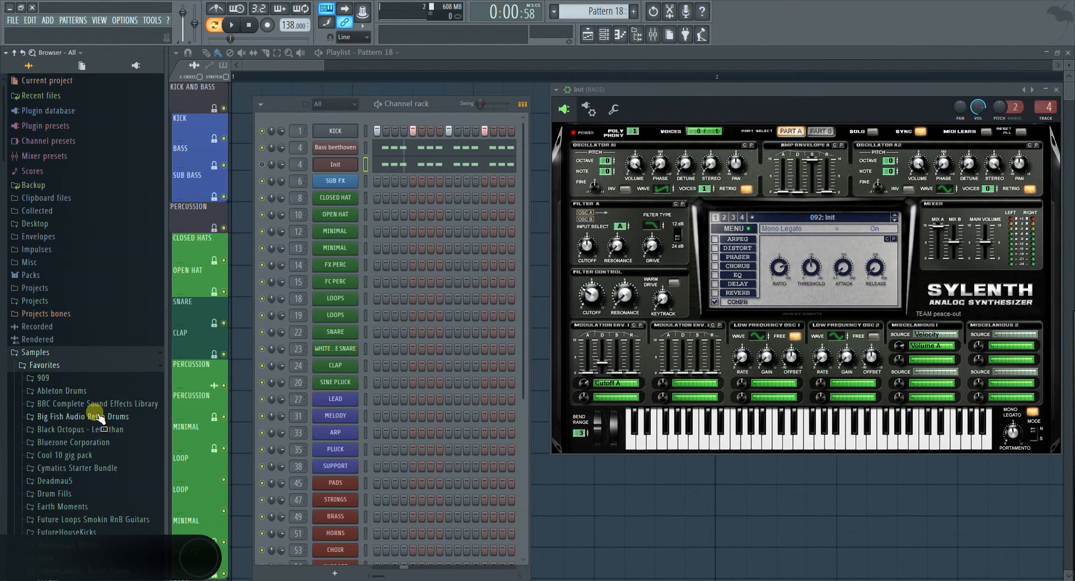
scroll(98, 428, down, 5)
scroll(98, 432, down, 3)
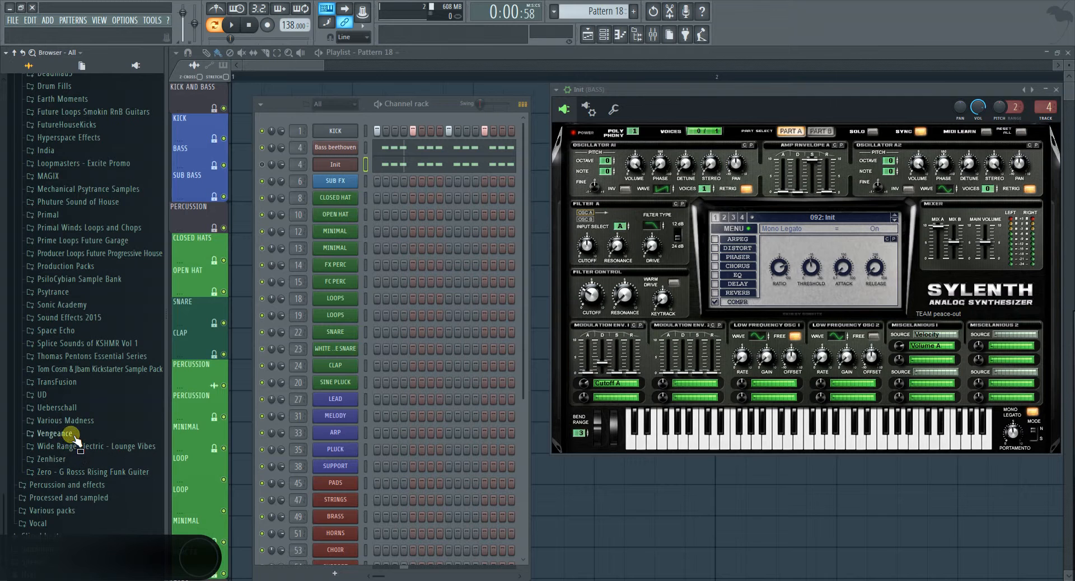
click(71, 356)
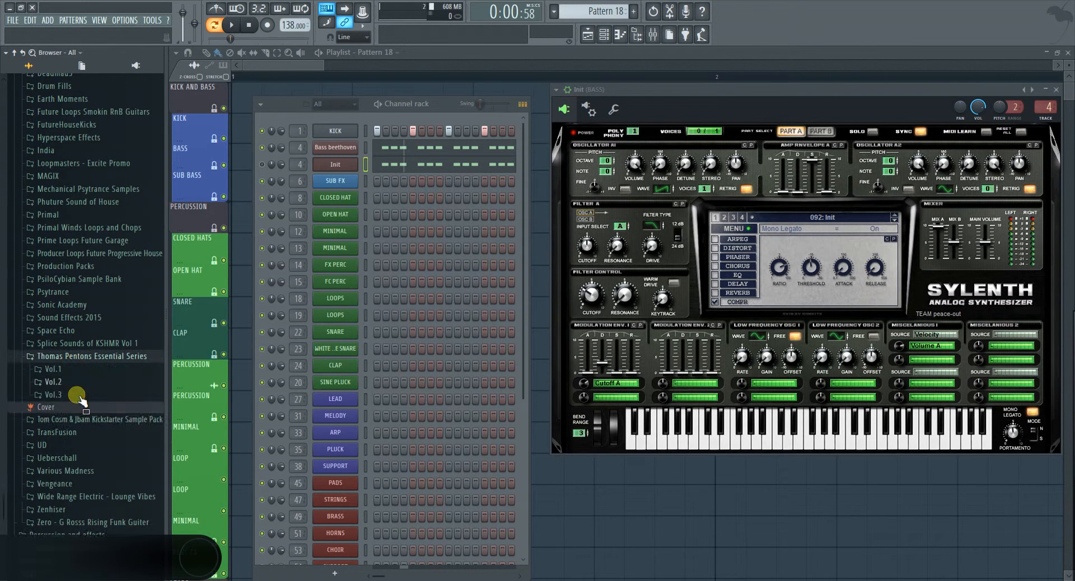
click(51, 369)
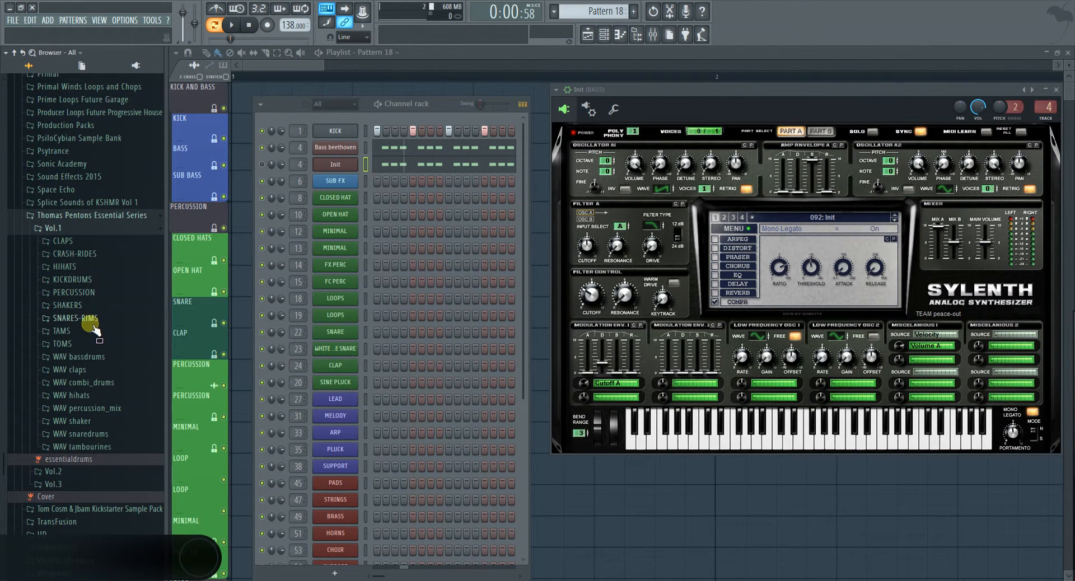
scroll(98, 365, up, 2)
scroll(98, 366, down, 3)
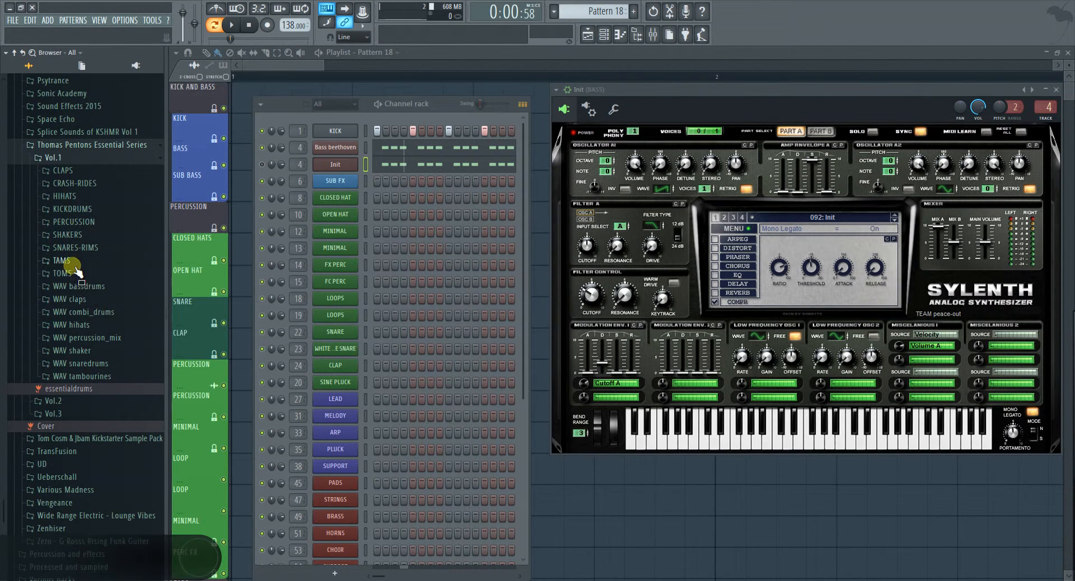
click(91, 248)
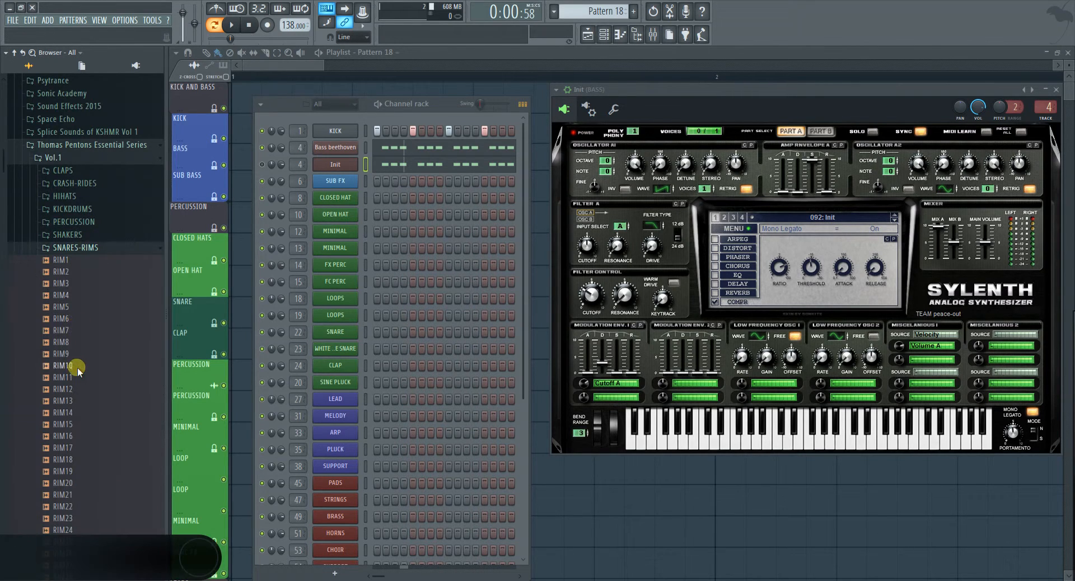
Step: Audition snare samples in the SNARES-RIMS folder, including SNARE8, SNARE10 and SNARE11
scroll(77, 367, down, 10)
click(69, 235)
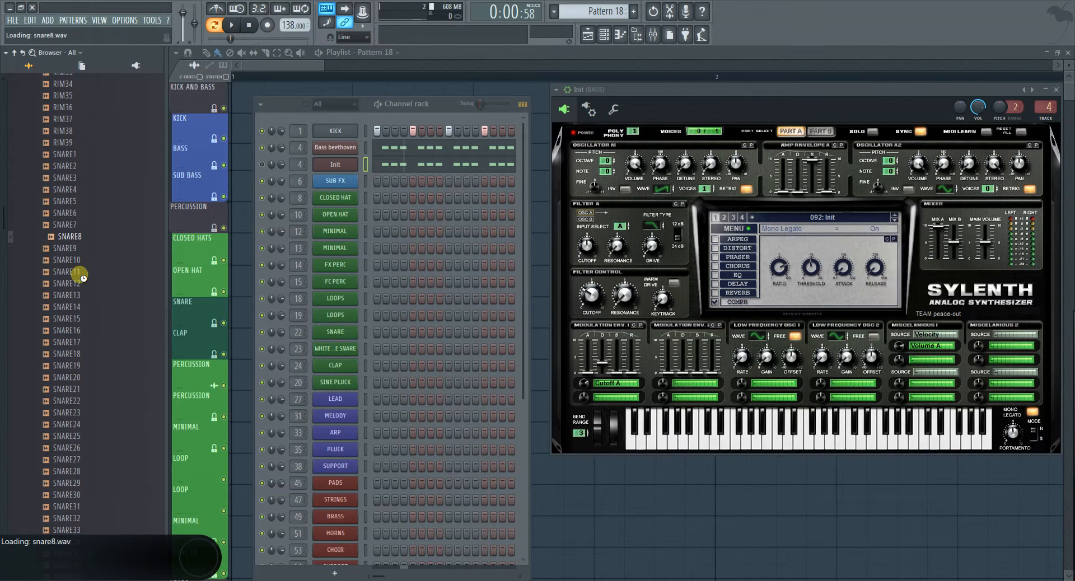
click(74, 260)
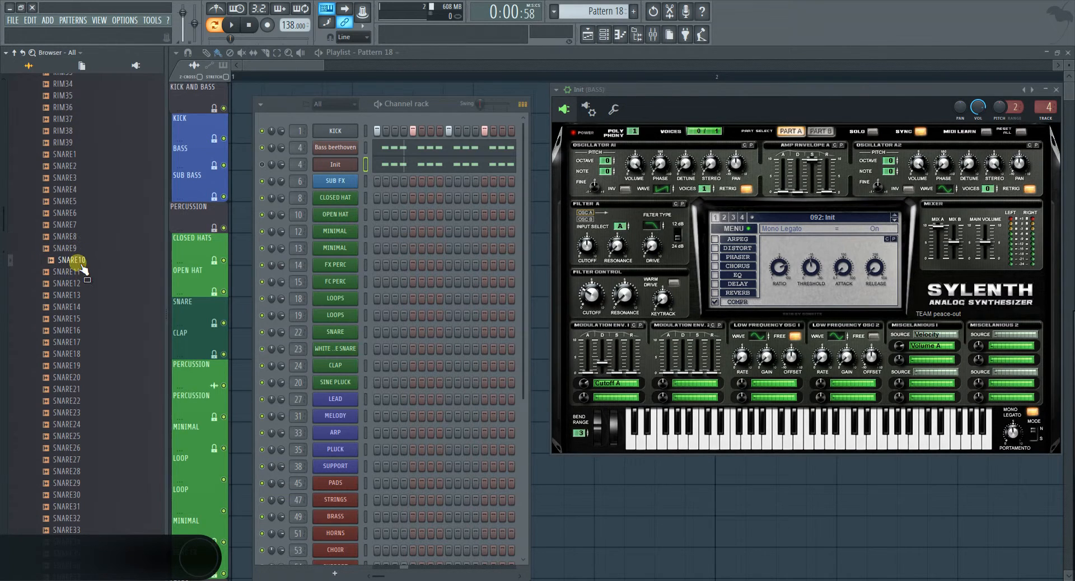
click(73, 261)
mouse_move(72, 264)
mouse_down()
mouse_move(296, 263)
mouse_move(358, 309)
mouse_move(50, 263)
mouse_move(59, 261)
mouse_up()
click(71, 272)
key(Up)
Step: Load the SNARE10 sample into the SNARE channel and place its hits on steps 5 and 13
drag(71, 260, 351, 297)
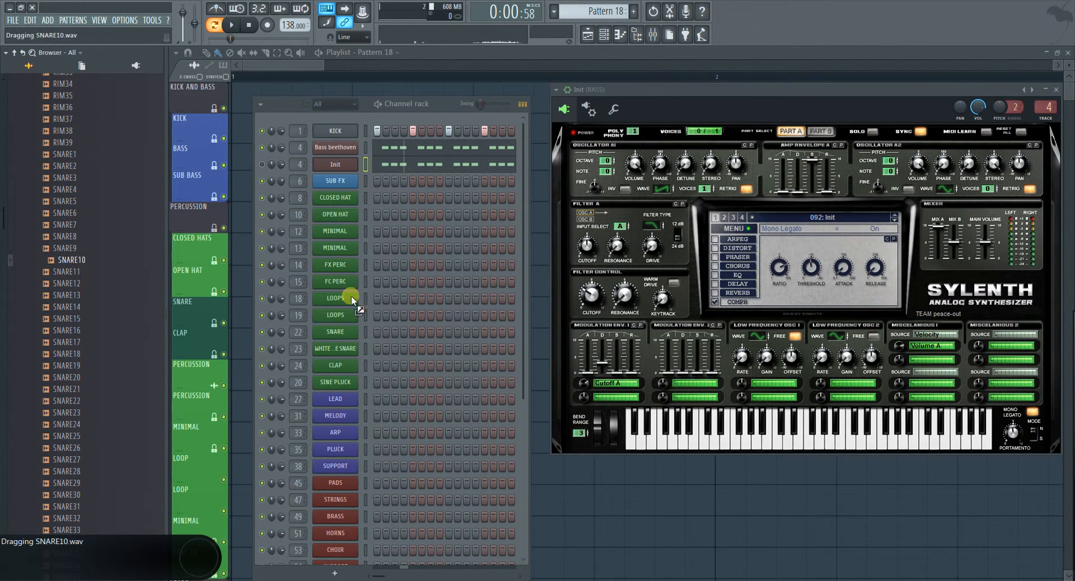
drag(341, 332, 338, 334)
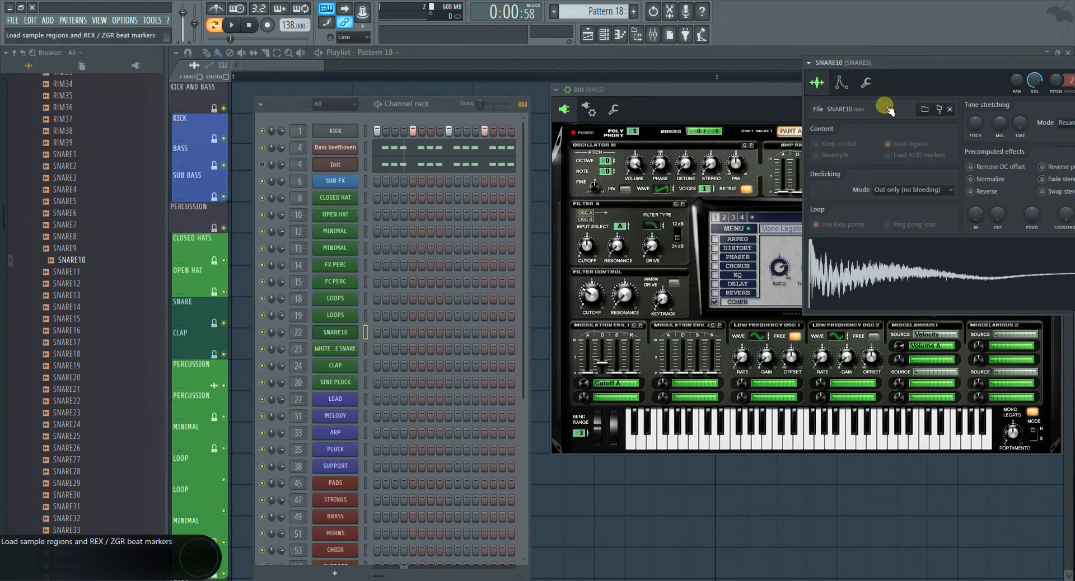
drag(871, 62, 657, 99)
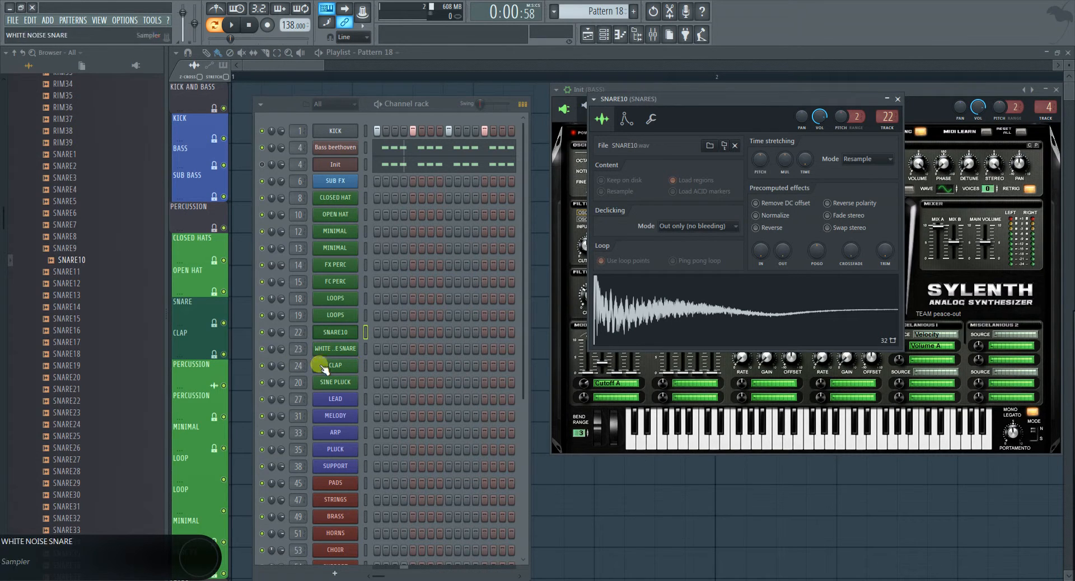
click(413, 332)
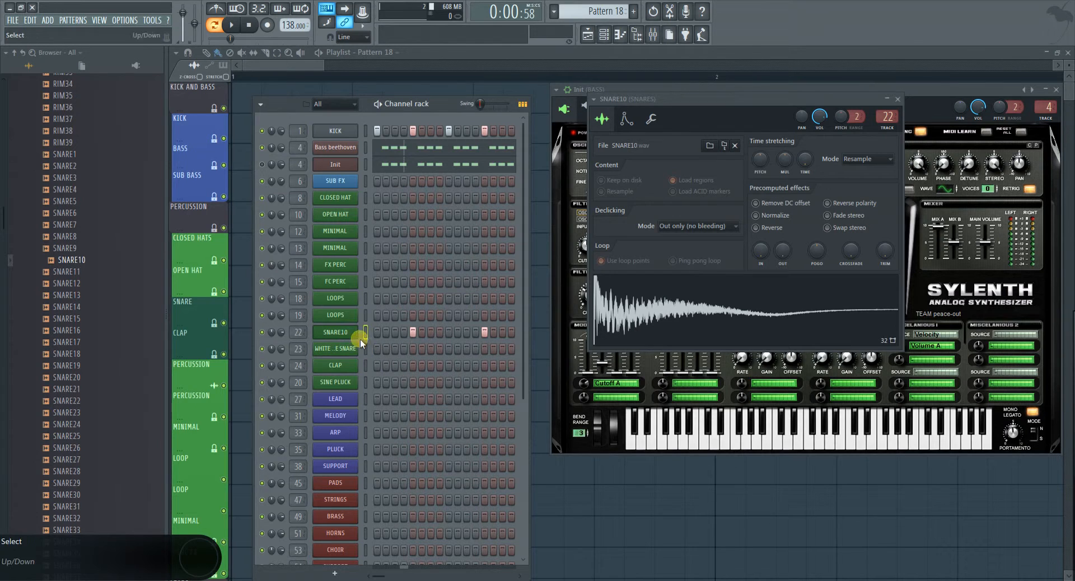
Step: Check the empty WHITE NOISE SNARE channel's settings and replace its sampler with 3x Osc
click(348, 353)
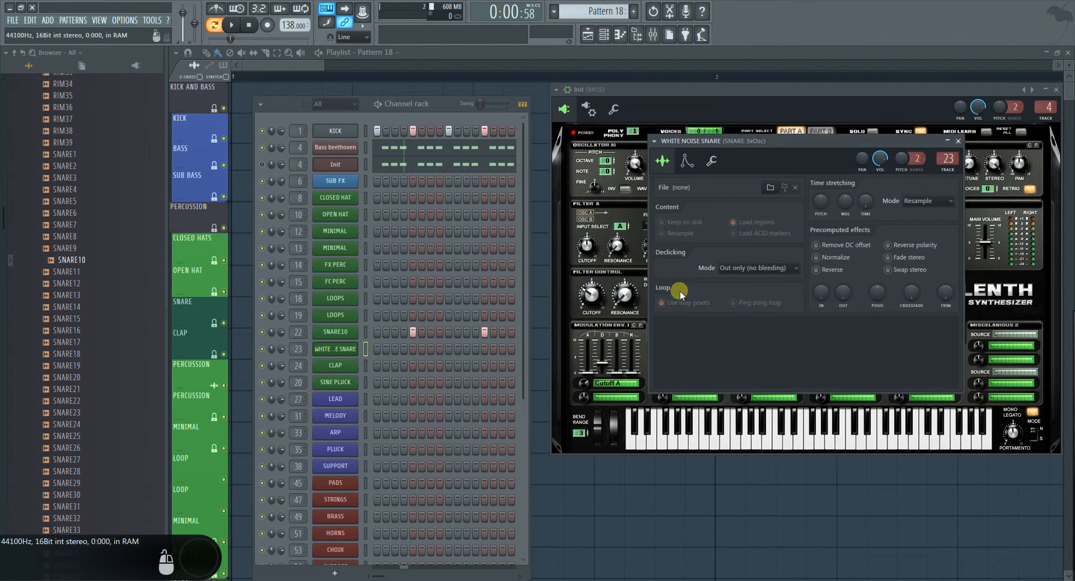
click(687, 161)
click(667, 162)
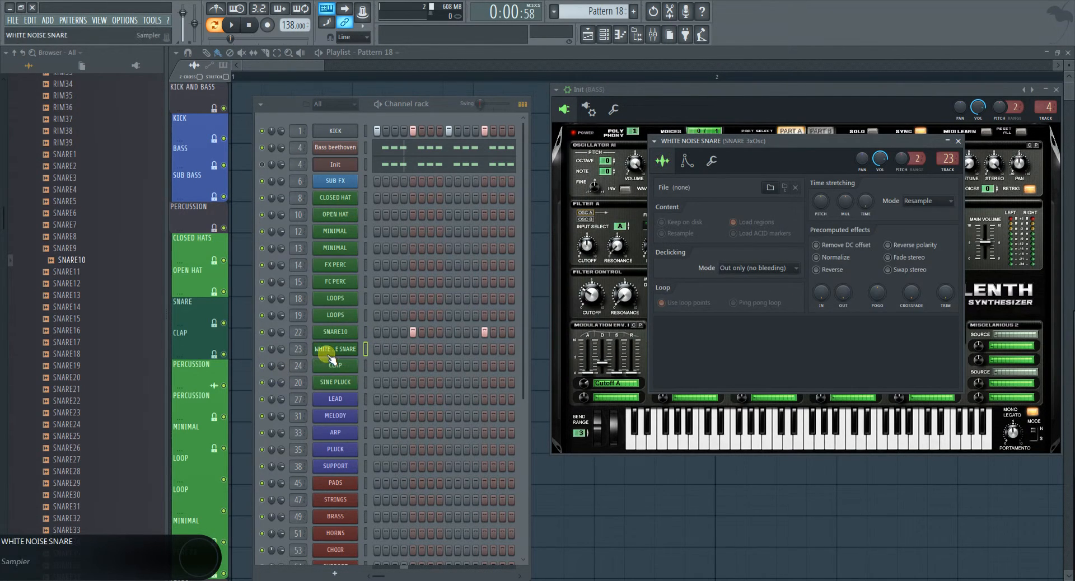
right_click(335, 354)
mouse_move(396, 413)
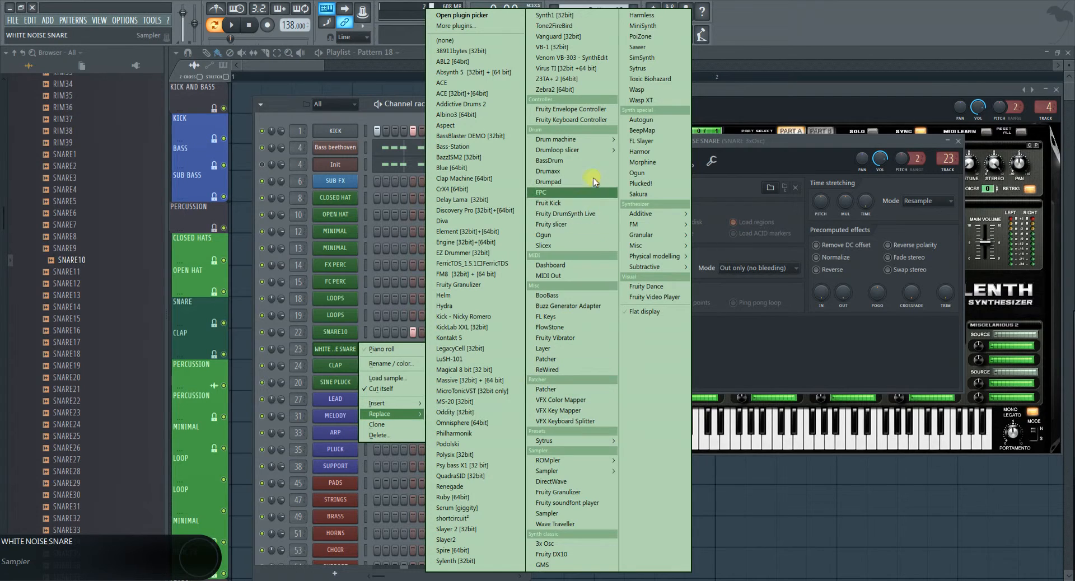
click(567, 545)
Step: Add 3x Osc hits on steps 5 and 13 and nudge the C5 notes slightly ahead of the beat in the piano roll
click(413, 349)
right_click(353, 349)
click(374, 350)
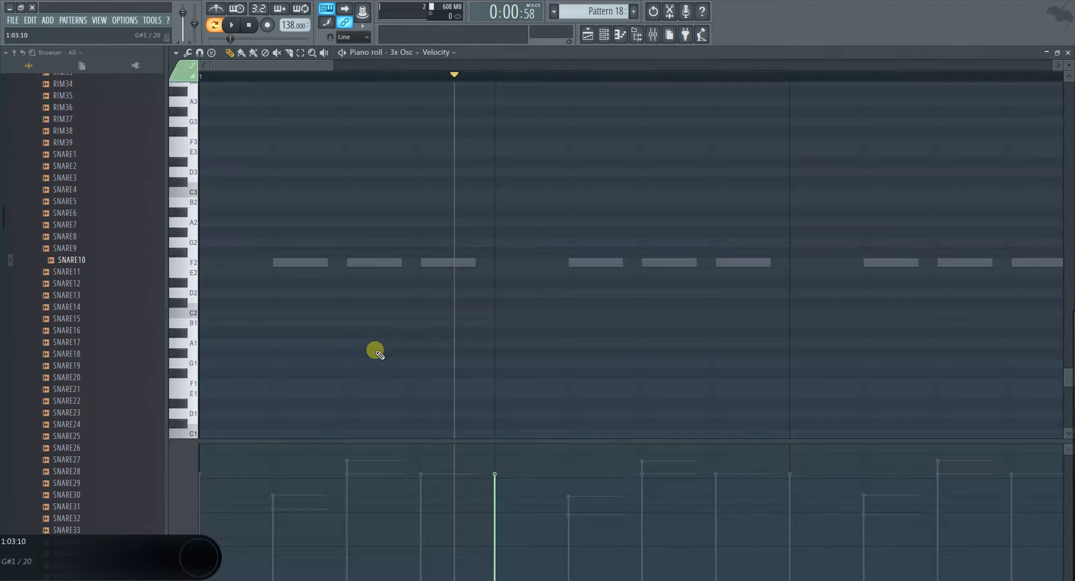
scroll(388, 317, up, 5)
ctrl+scroll(540, 167, up, 3)
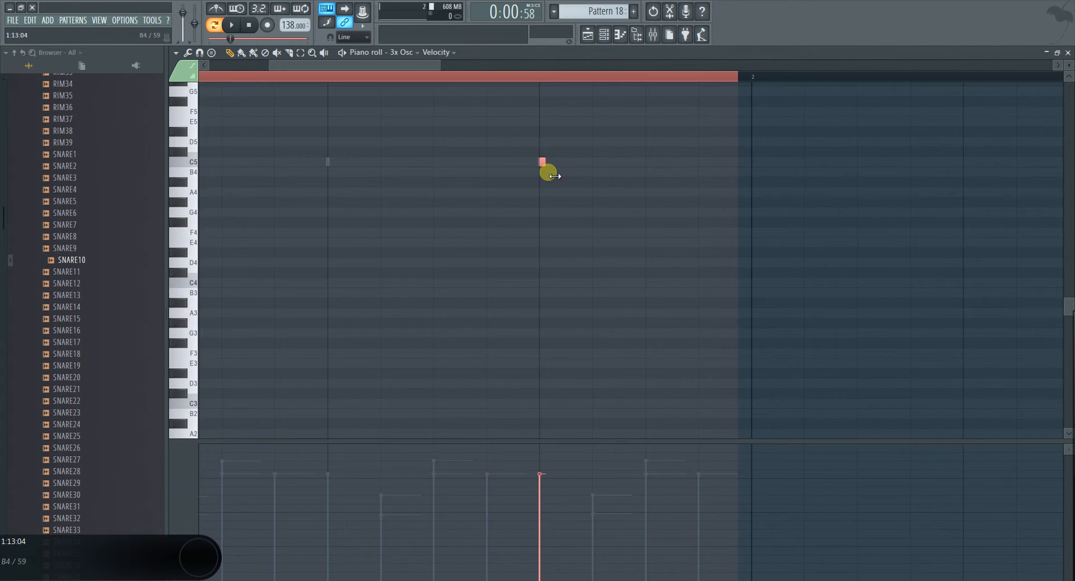
ctrl+scroll(546, 172, up, 3)
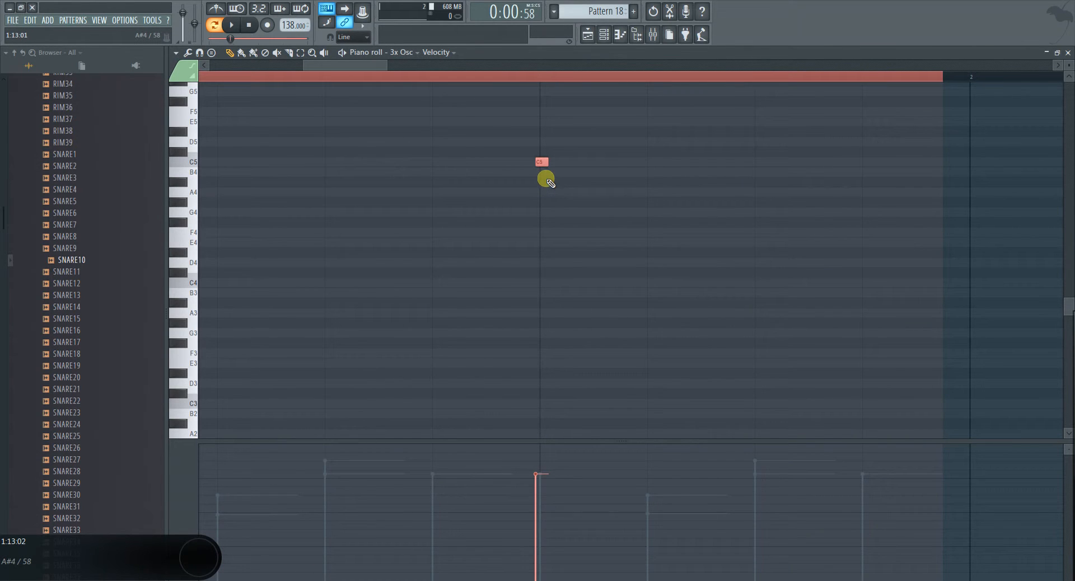
drag(549, 179, 557, 177)
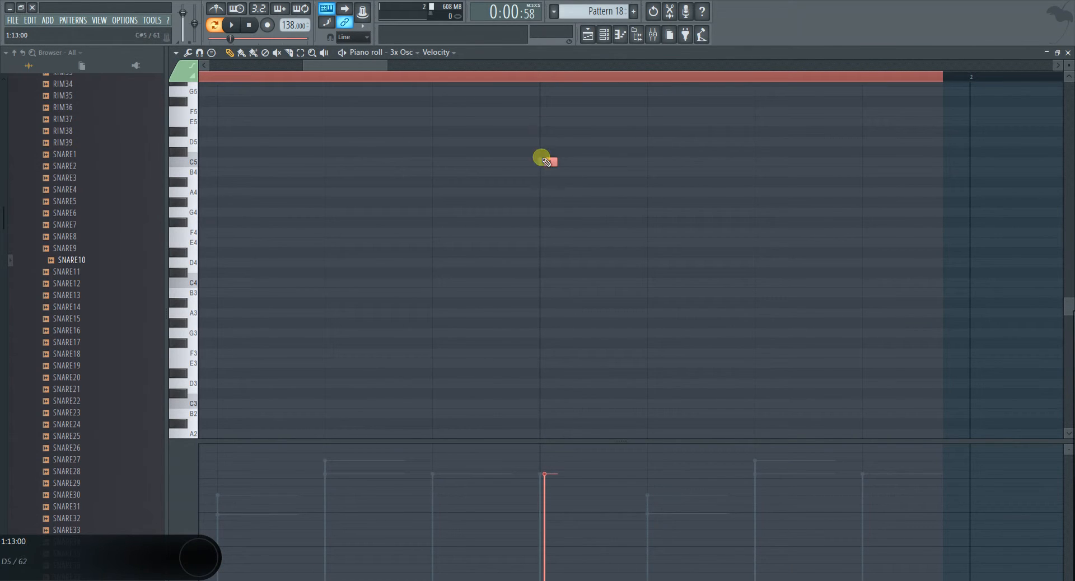
key(ctrl+z)
ctrl+scroll(551, 175, down, 4)
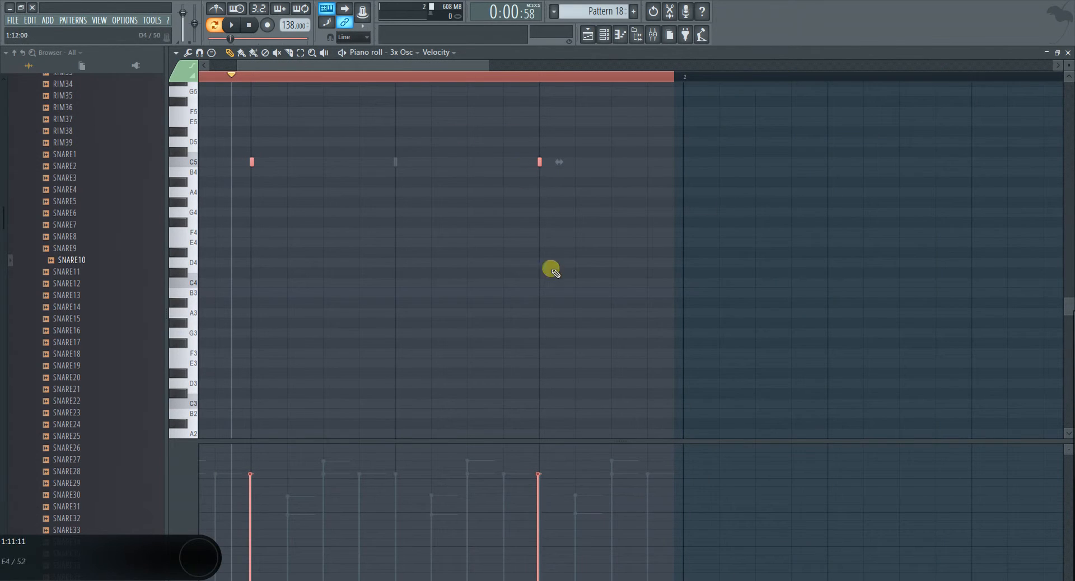
click(1068, 53)
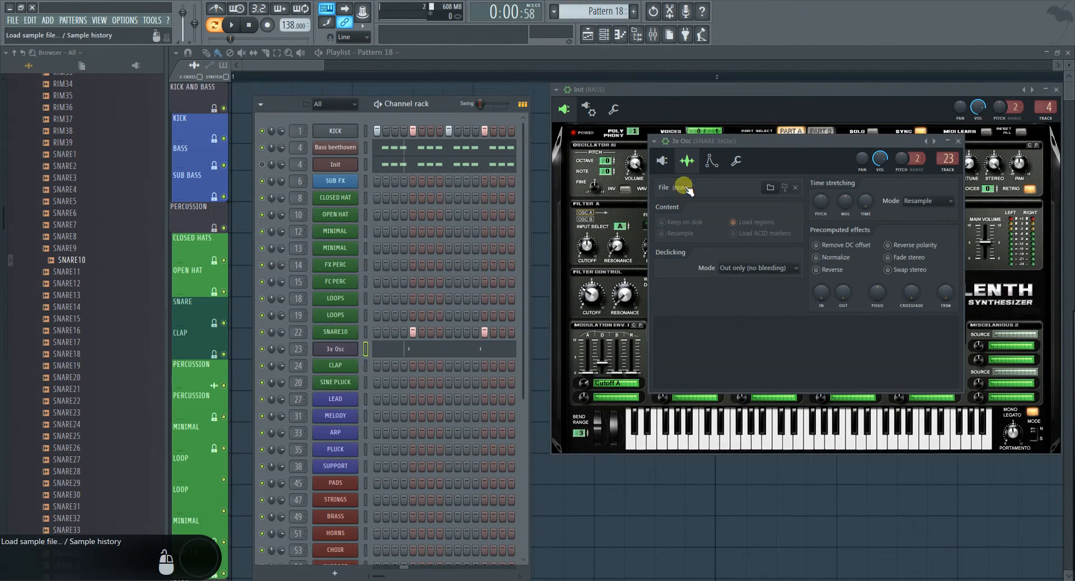
Step: Set oscillator 1 of the 3x Osc snare channel to the noise waveform
click(662, 161)
click(723, 210)
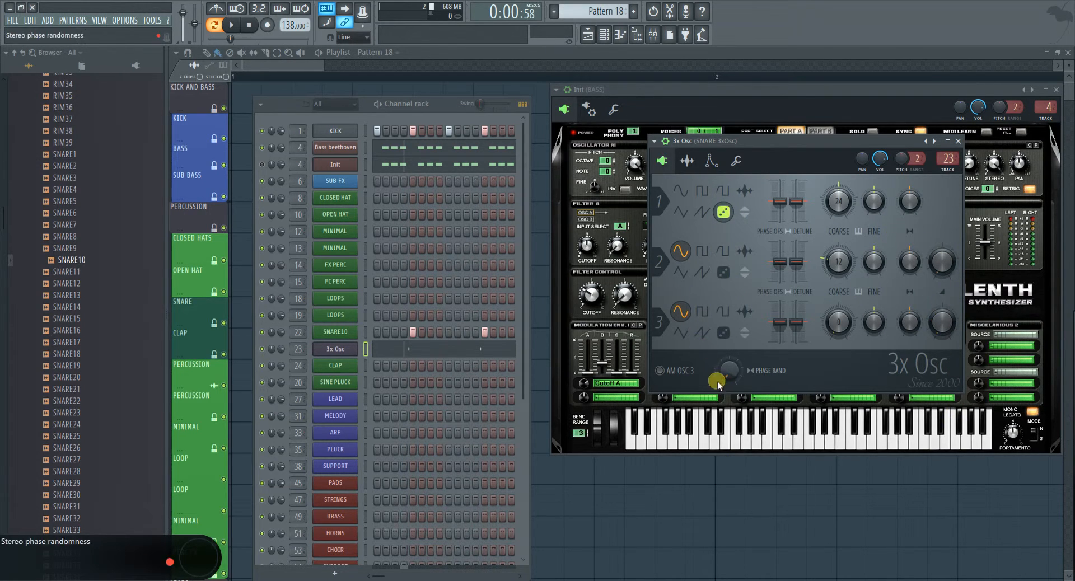
Step: Enable the 3x Osc volume envelope and shape a very short, percussive hit with zero attack, minimal hold, and full sustain
click(686, 160)
click(711, 161)
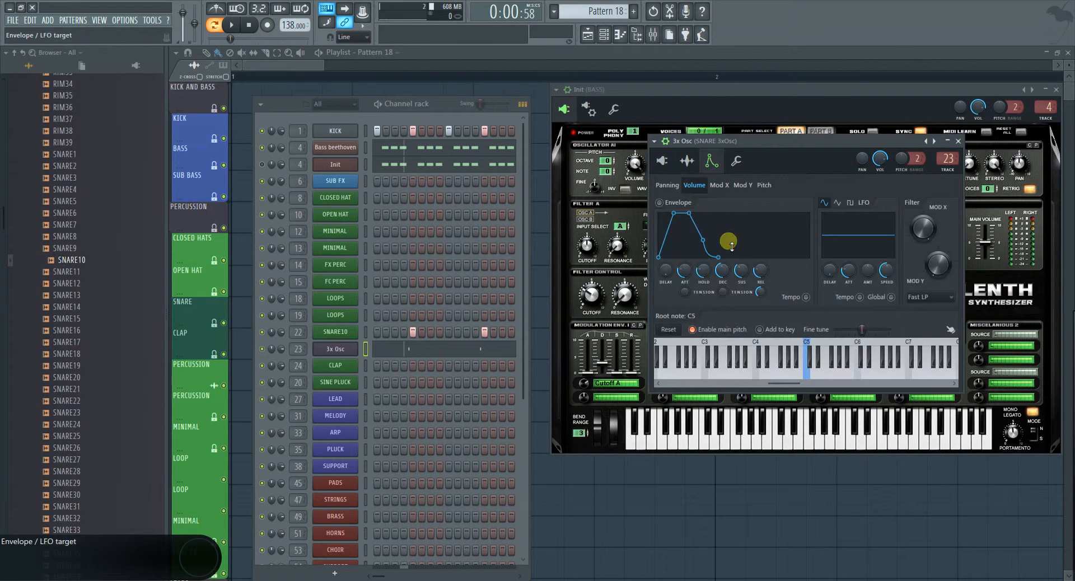
drag(673, 278, 694, 352)
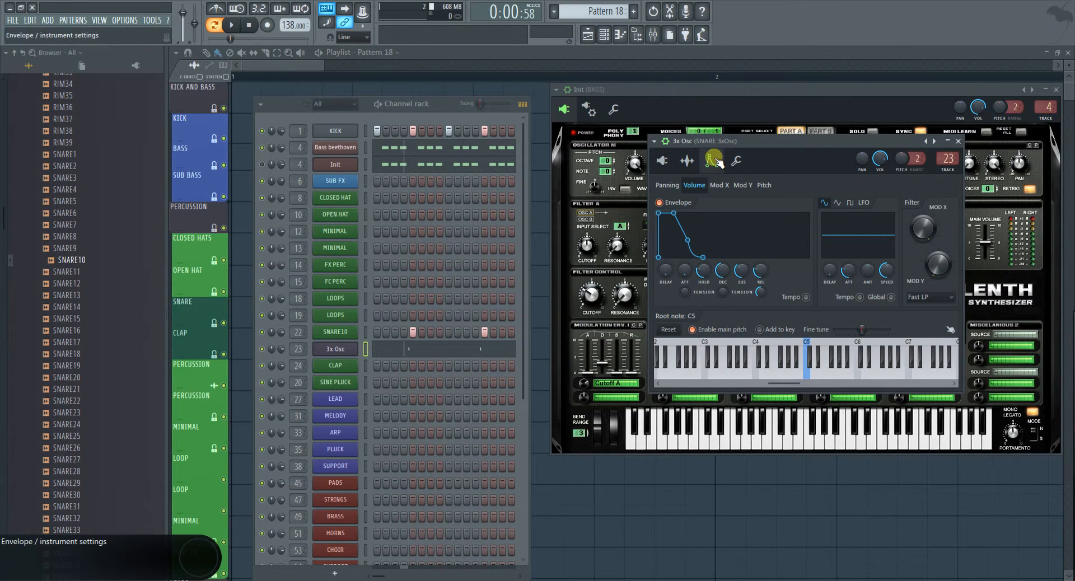
drag(722, 271, 701, 307)
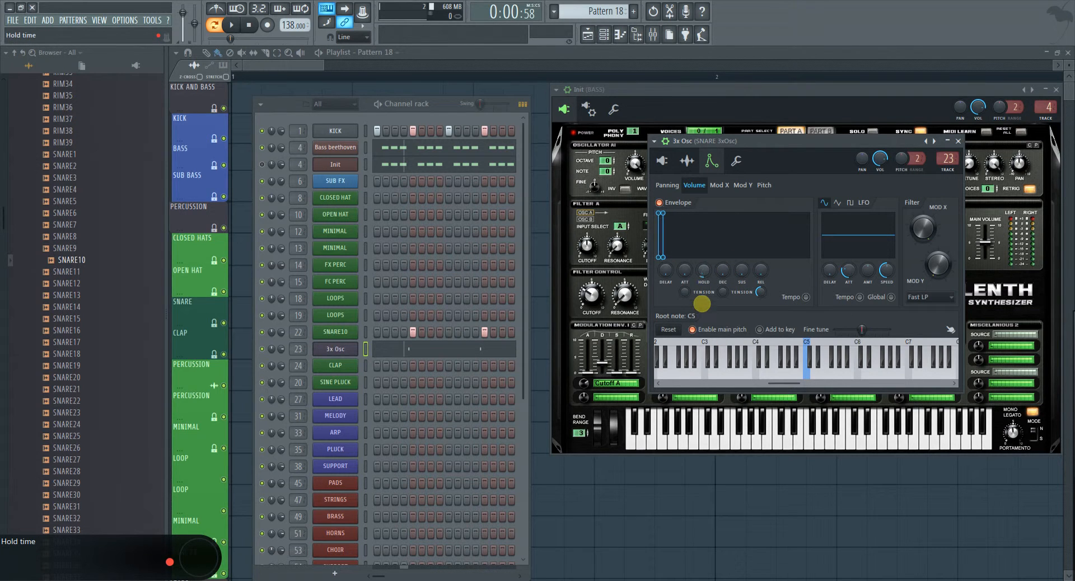
mouse_move(750, 276)
mouse_down()
mouse_move(759, 271)
mouse_move(751, 278)
mouse_up()
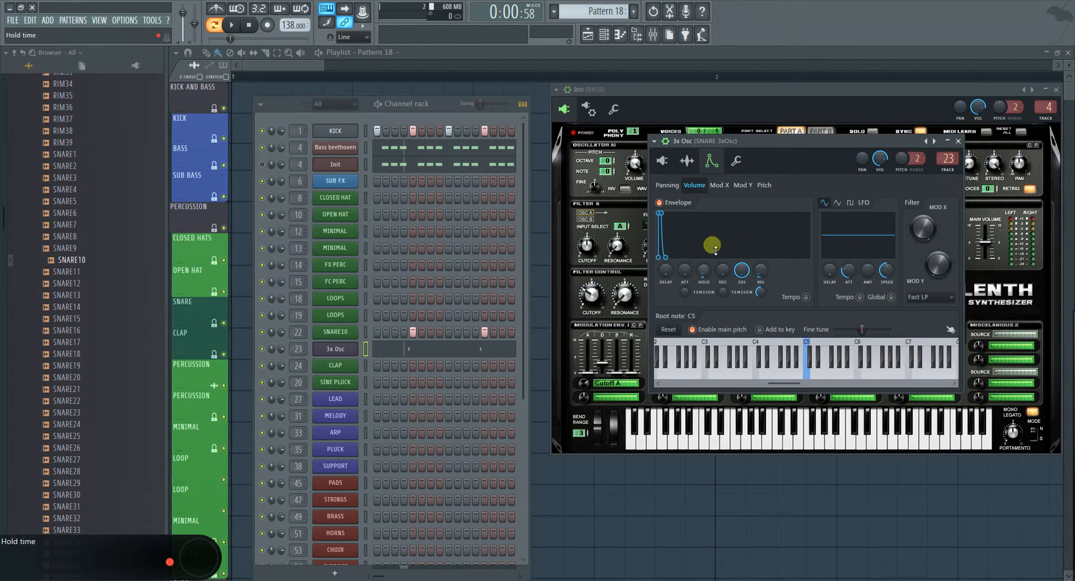
drag(757, 293, 751, 271)
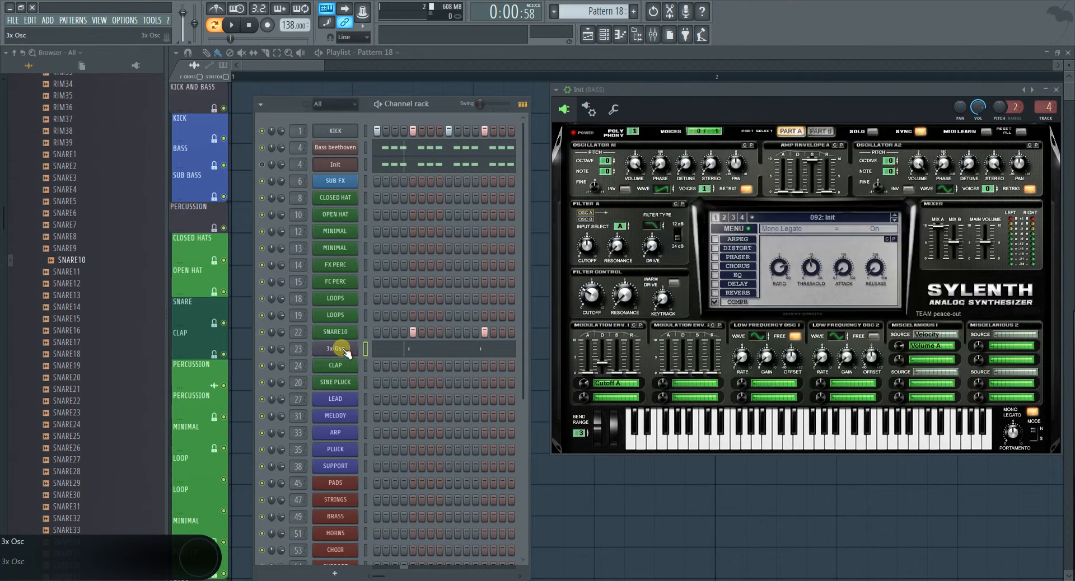
Step: Mute the kick and bass channels and play the pattern to compare the snare with and without the 3x Osc layer
click(261, 131)
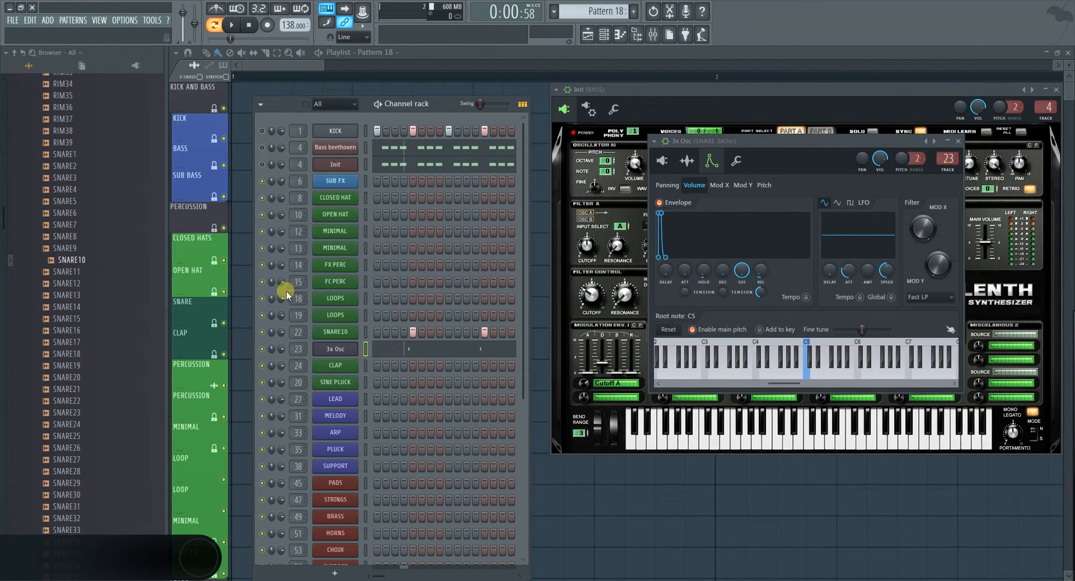
click(233, 28)
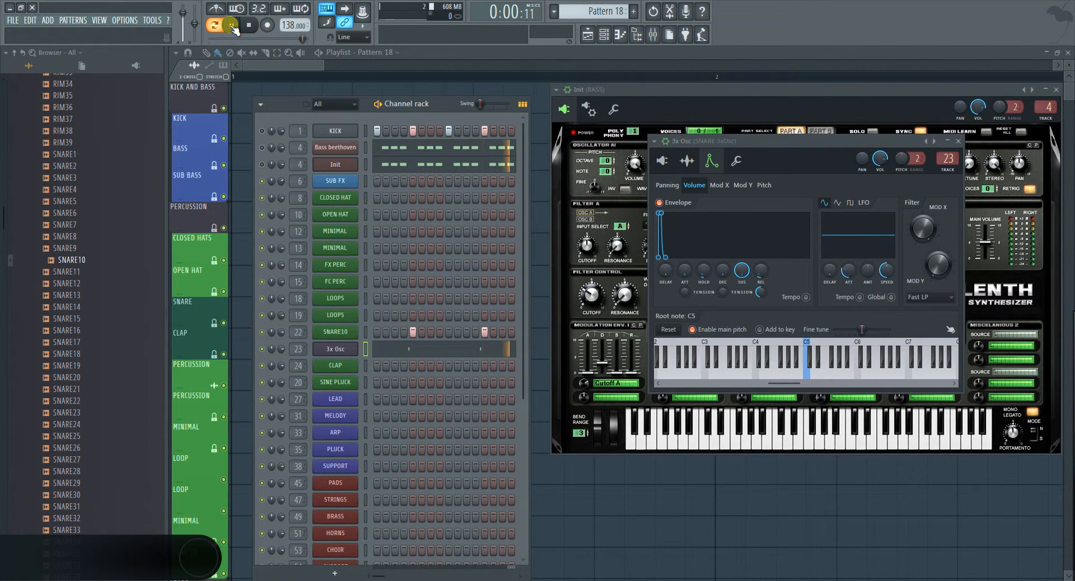
click(233, 28)
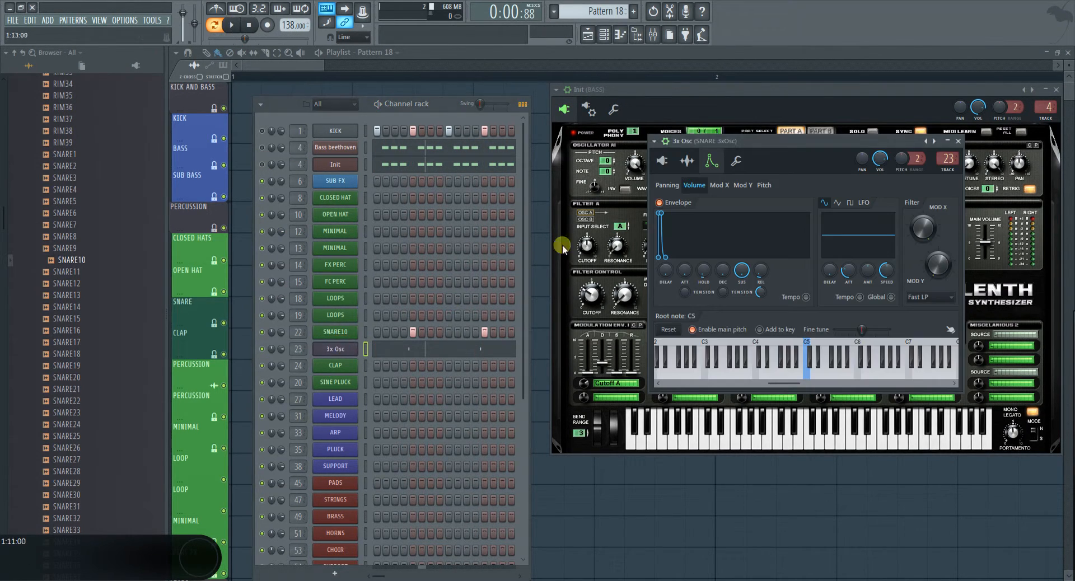
click(261, 349)
click(232, 26)
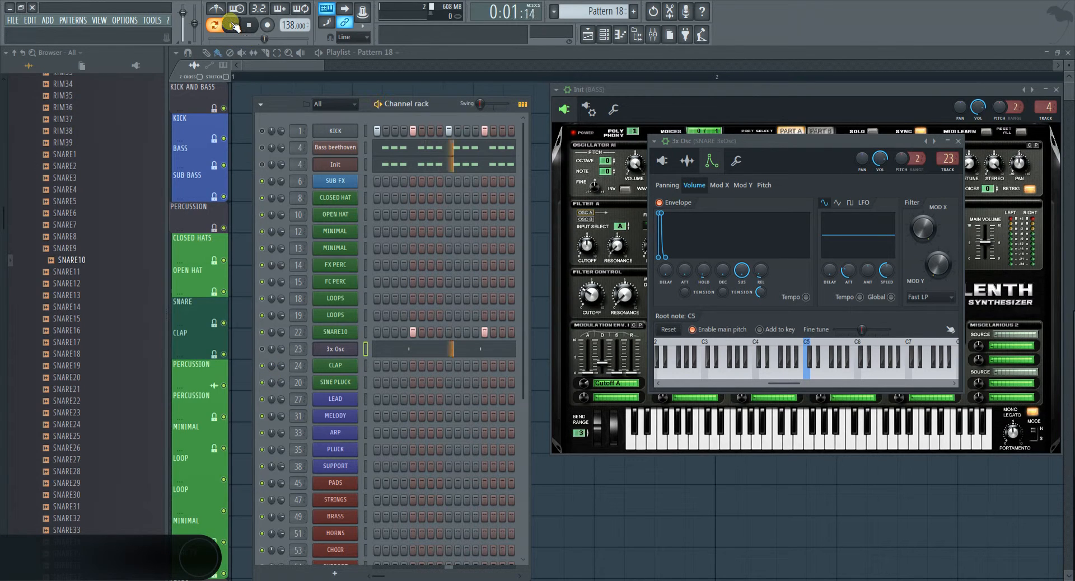
click(231, 25)
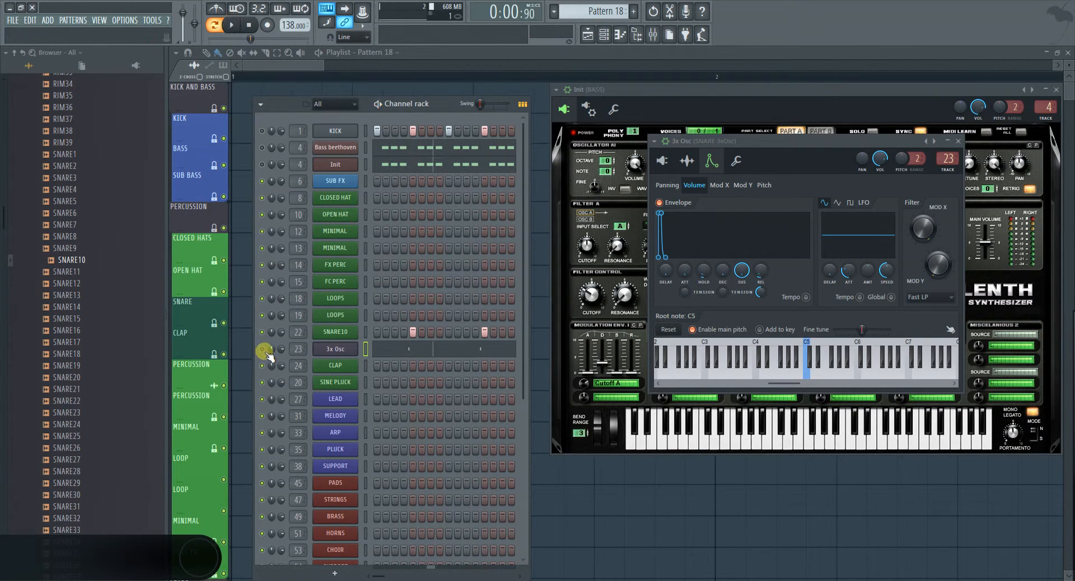
click(231, 25)
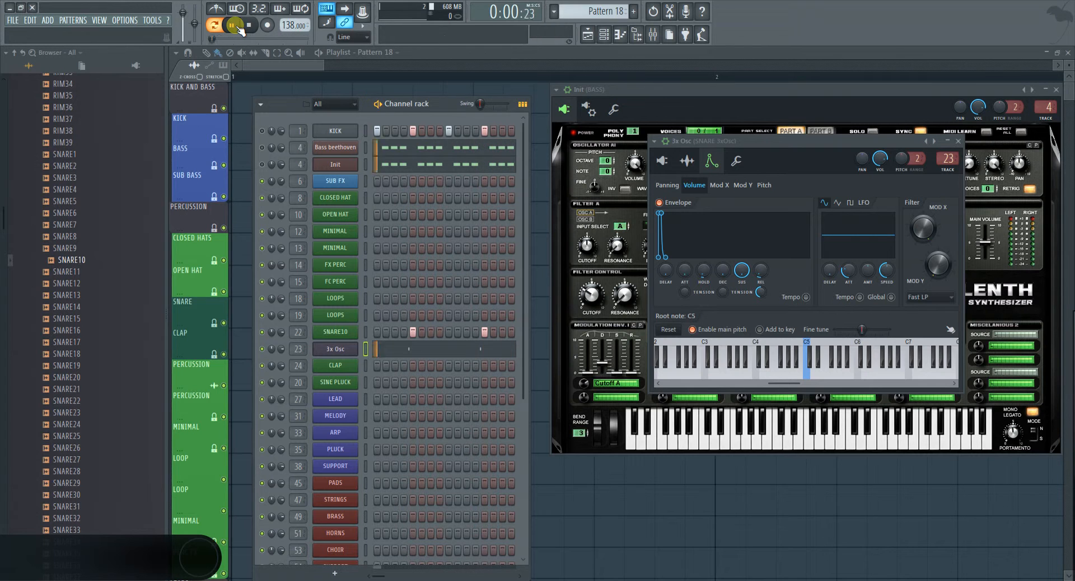
click(231, 25)
Step: Add Fruity Parametric EQ 2 to the first effect slot of the SNARE 3xOsc mixer track and place its window beside the channel rack
click(341, 349)
click(342, 348)
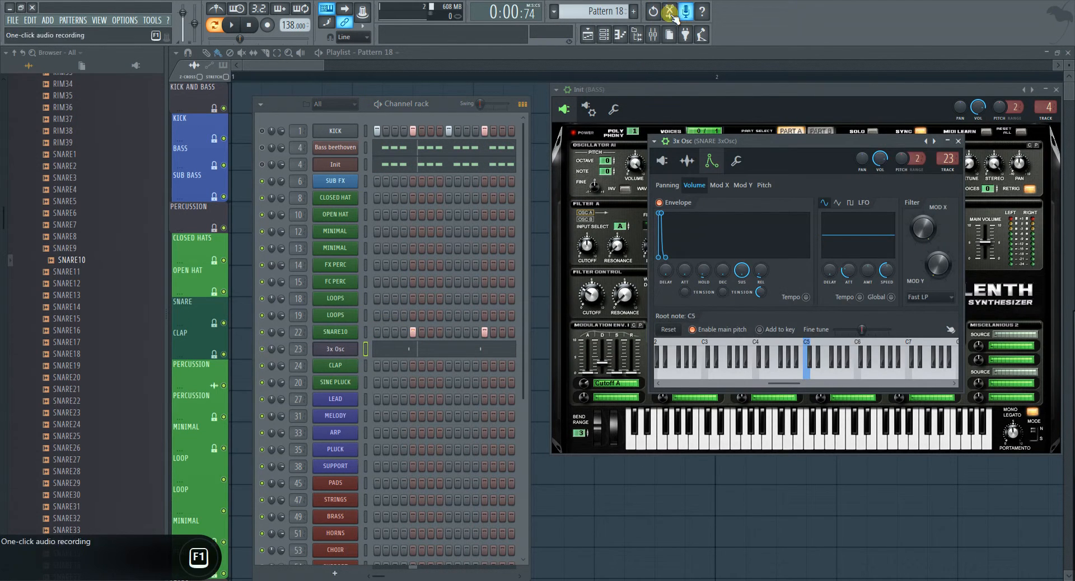
click(652, 36)
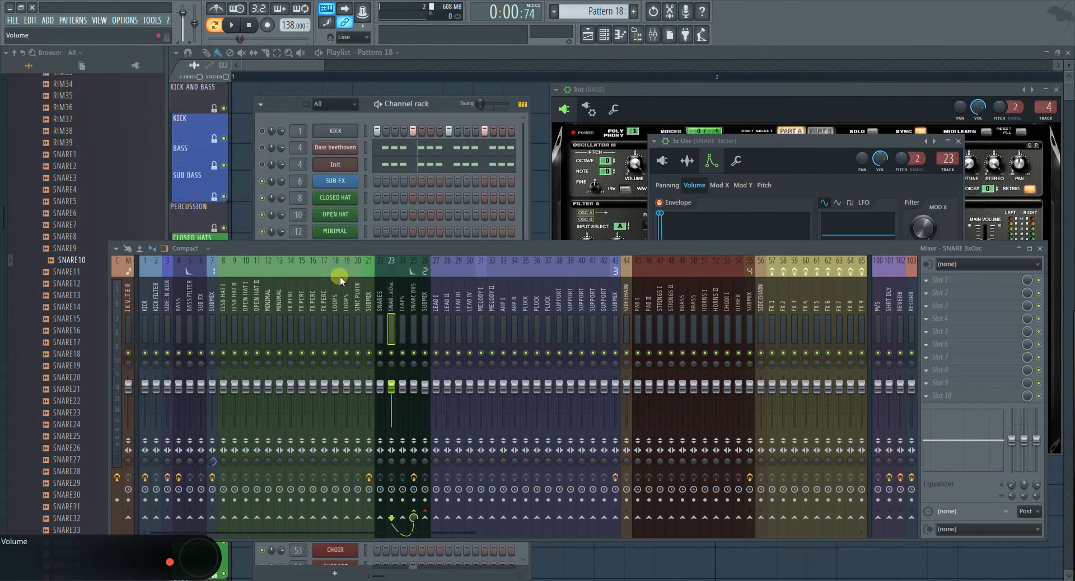
drag(456, 245, 426, 402)
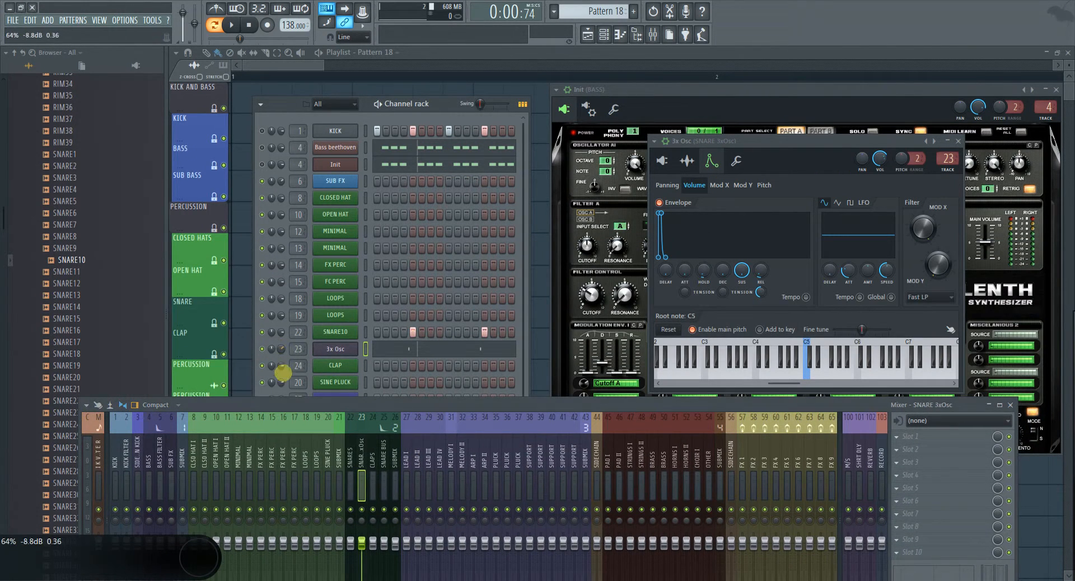
click(895, 442)
click(665, 284)
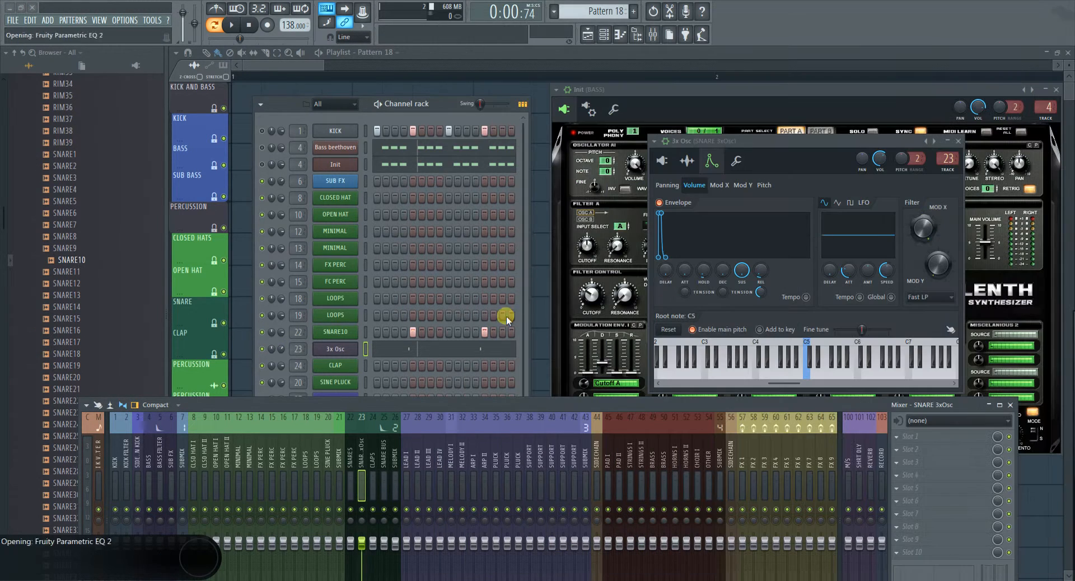
drag(341, 106, 728, 145)
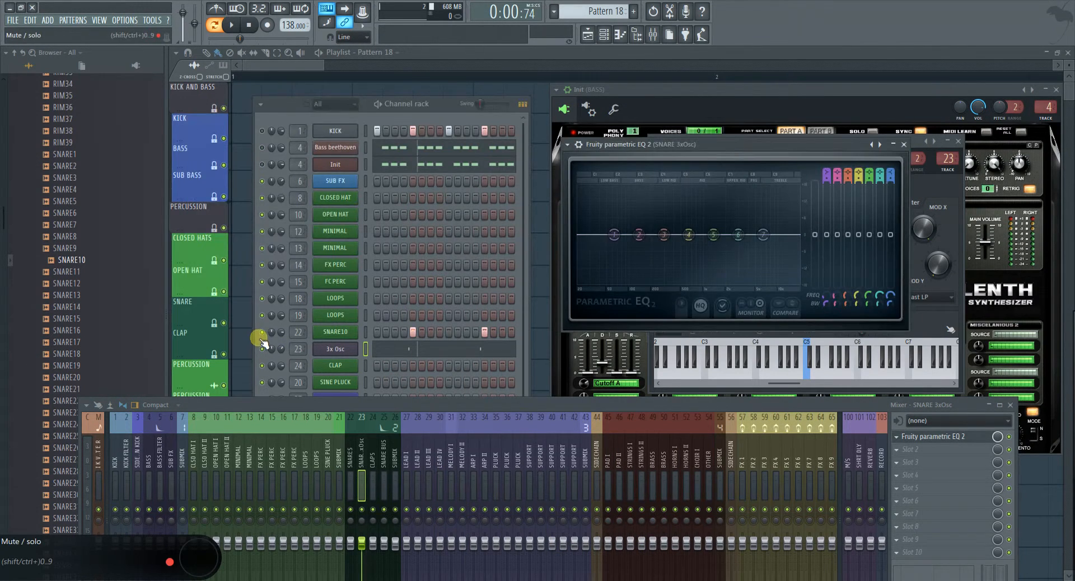
Step: Cut the lows and mids of the 3x Osc snare with EQ band 1 while playing, leaving only the treble
click(231, 25)
drag(627, 249, 756, 284)
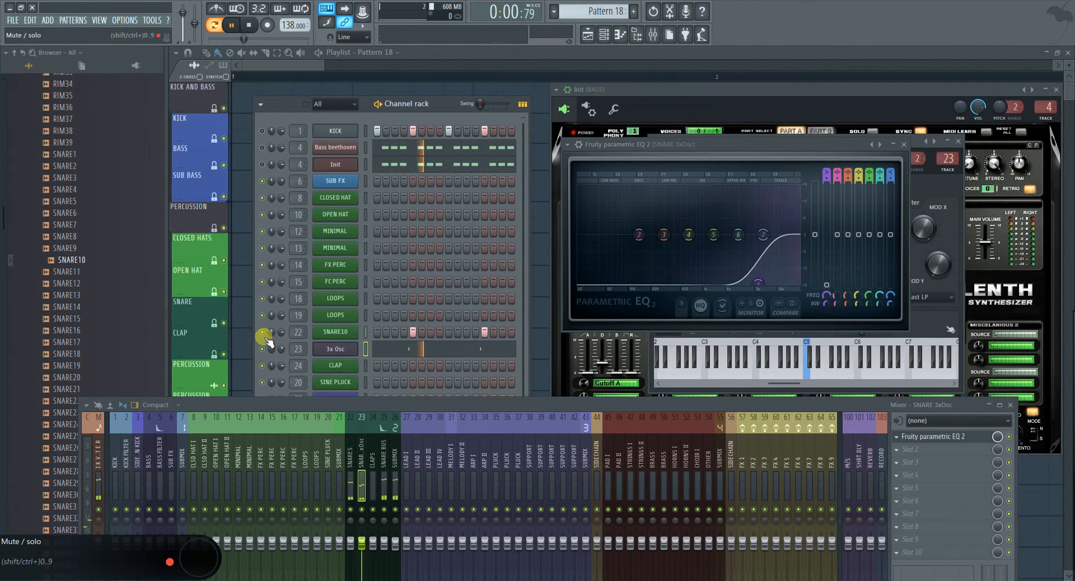
click(232, 25)
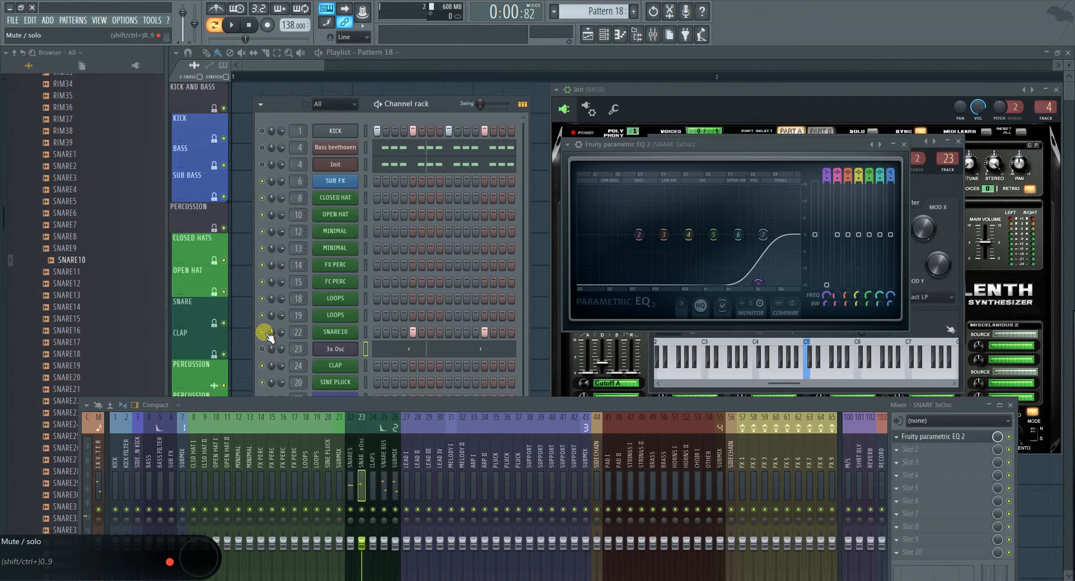
Step: Add Fruity Parametric EQ 2 to the first effect slot of the SNARES mixer track and move its window clear
click(351, 455)
click(896, 437)
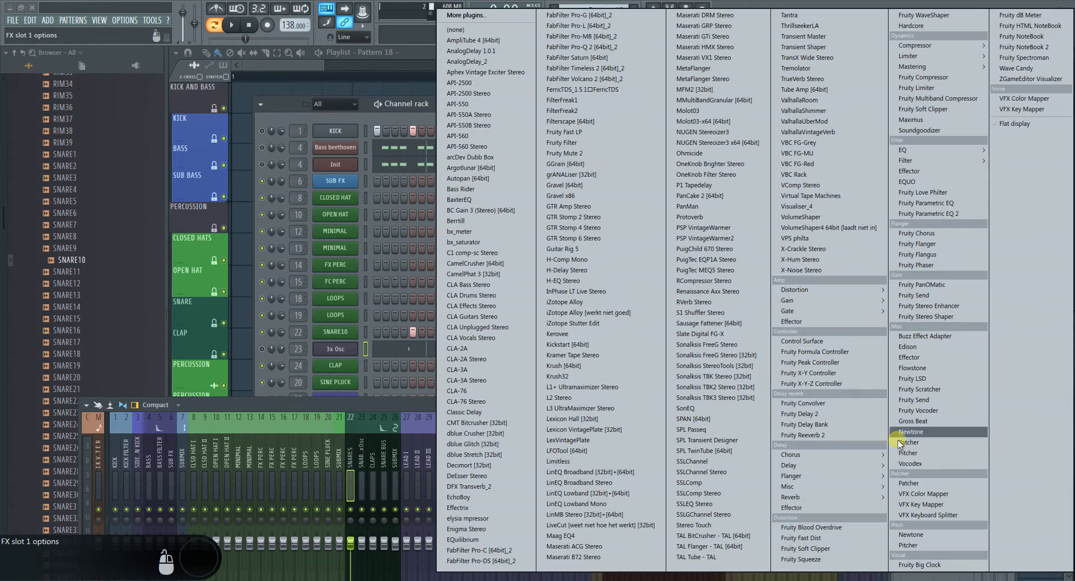
click(949, 215)
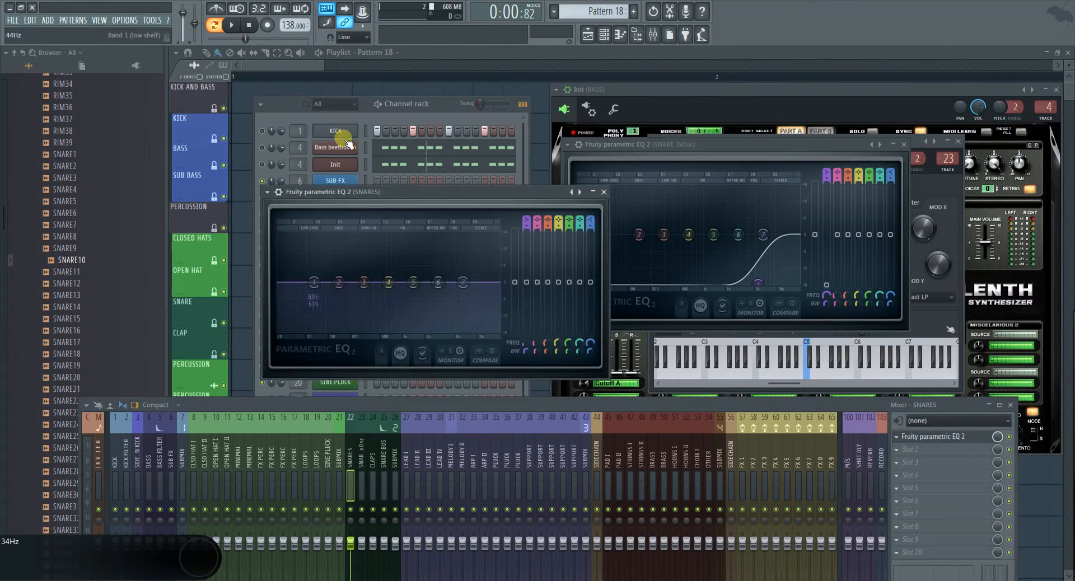
drag(405, 193, 632, 166)
Step: Play the sampled snare, roll off its sub lows with band 1 of the SNARES EQ, and lower band 2 slightly
click(232, 25)
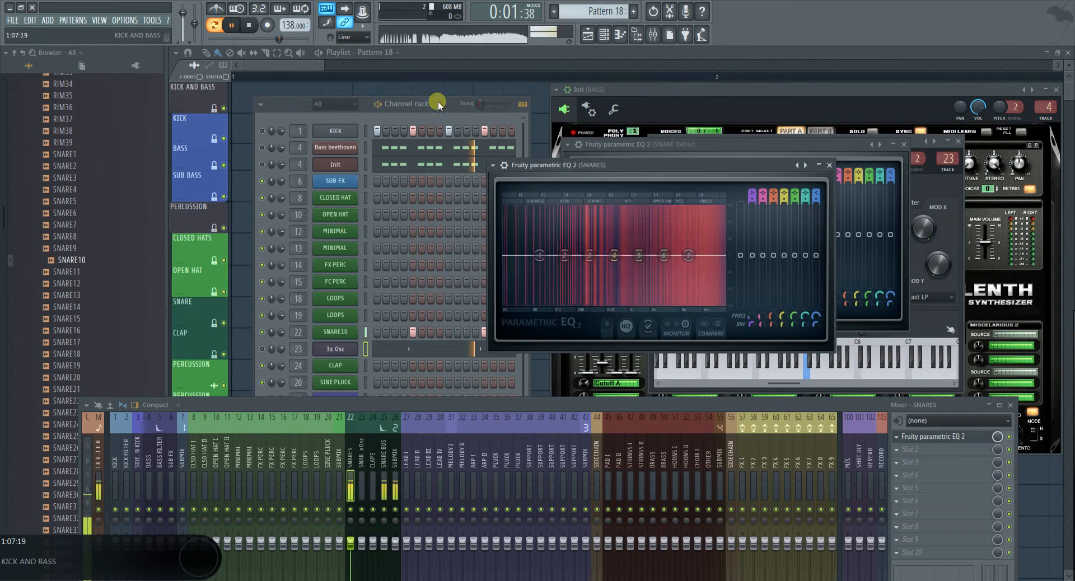
drag(539, 255, 532, 311)
key(space)
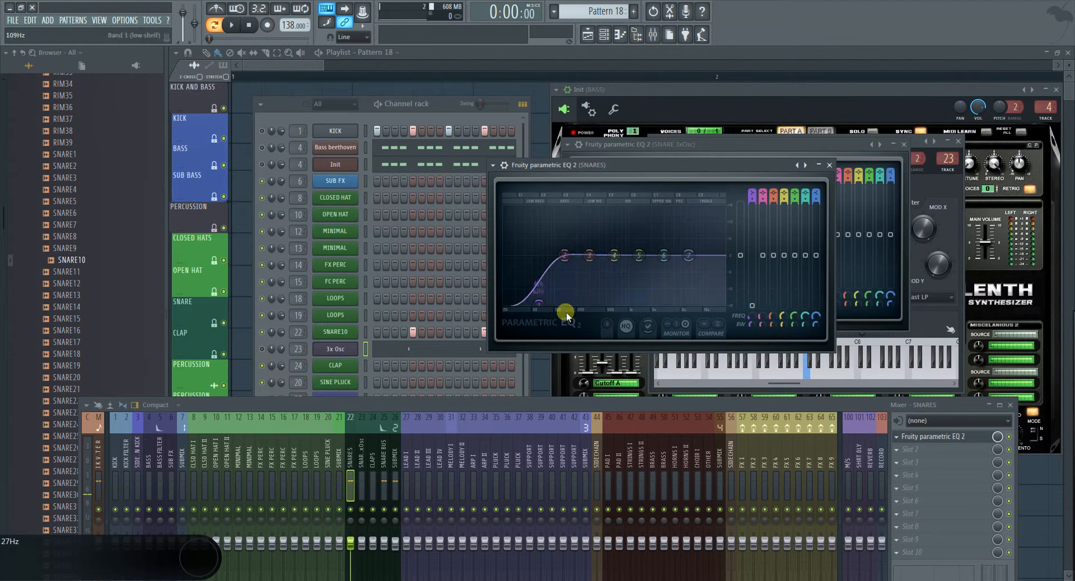
drag(539, 301, 550, 309)
mouse_move(564, 255)
mouse_down()
mouse_move(580, 254)
mouse_move(556, 301)
mouse_move(549, 286)
mouse_move(566, 269)
mouse_move(556, 270)
mouse_move(564, 249)
mouse_move(550, 259)
mouse_move(579, 255)
mouse_up()
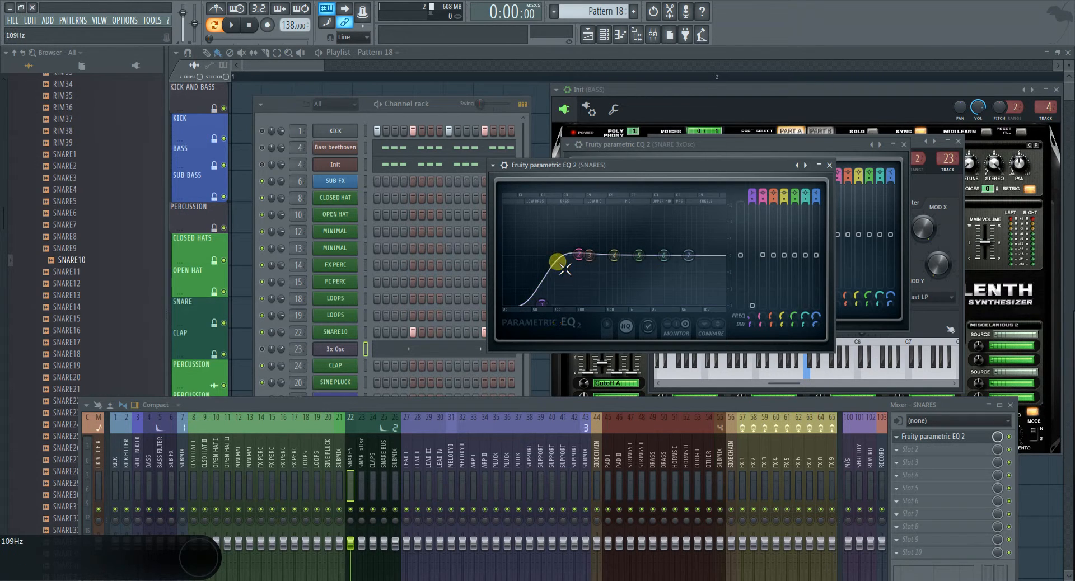
drag(542, 308, 538, 303)
mouse_move(579, 259)
mouse_down()
mouse_move(560, 252)
mouse_move(565, 259)
mouse_up()
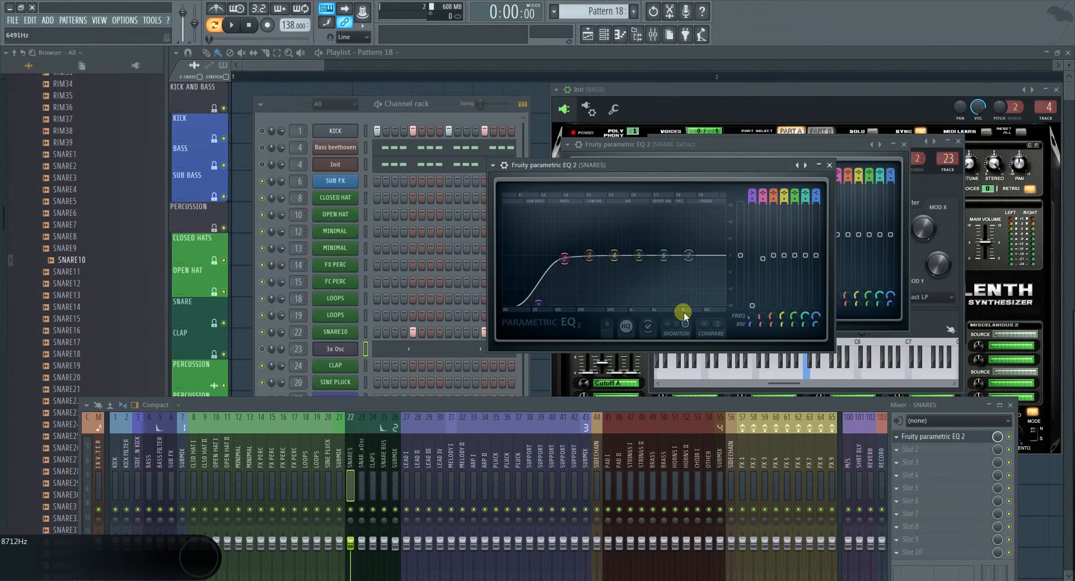
Step: Move band 4 of the SNARES EQ down to the low mids and boost it slightly during playback
key(space)
drag(611, 257, 590, 247)
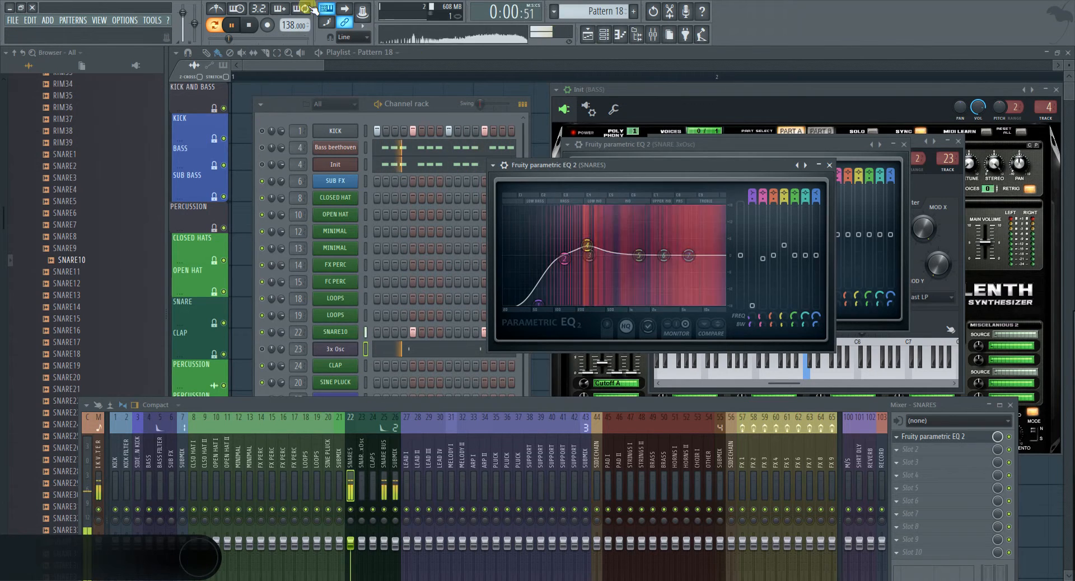
click(231, 25)
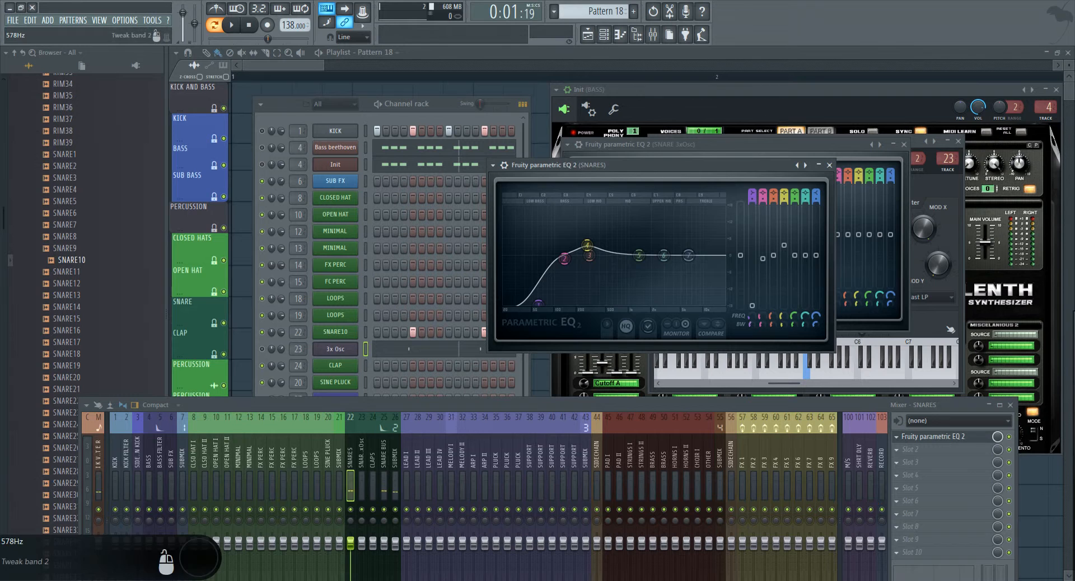
Step: Open the note_freq image from removable drive J: and look up the note frequencies around octave 4
mouse_move(947, 537)
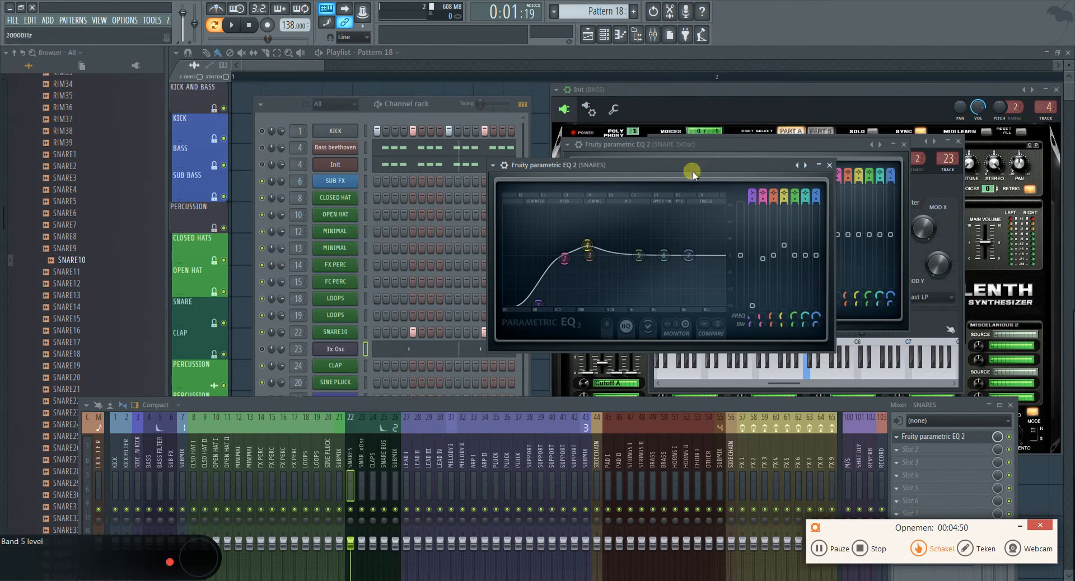
key(super+d)
key(super+d)
drag(620, 247, 597, 247)
scroll(597, 247, down, 3)
key(super)
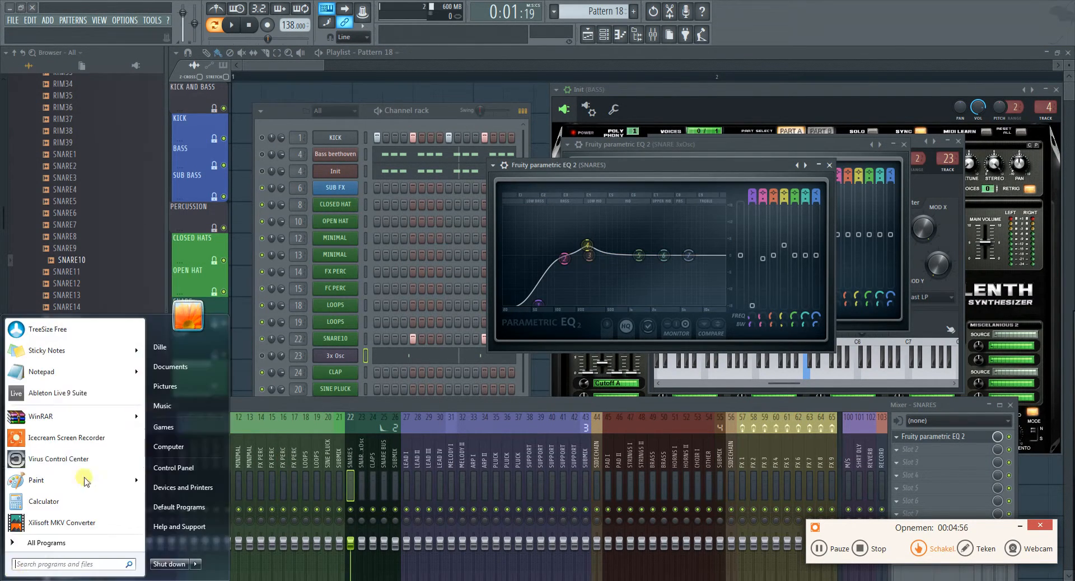
click(299, 427)
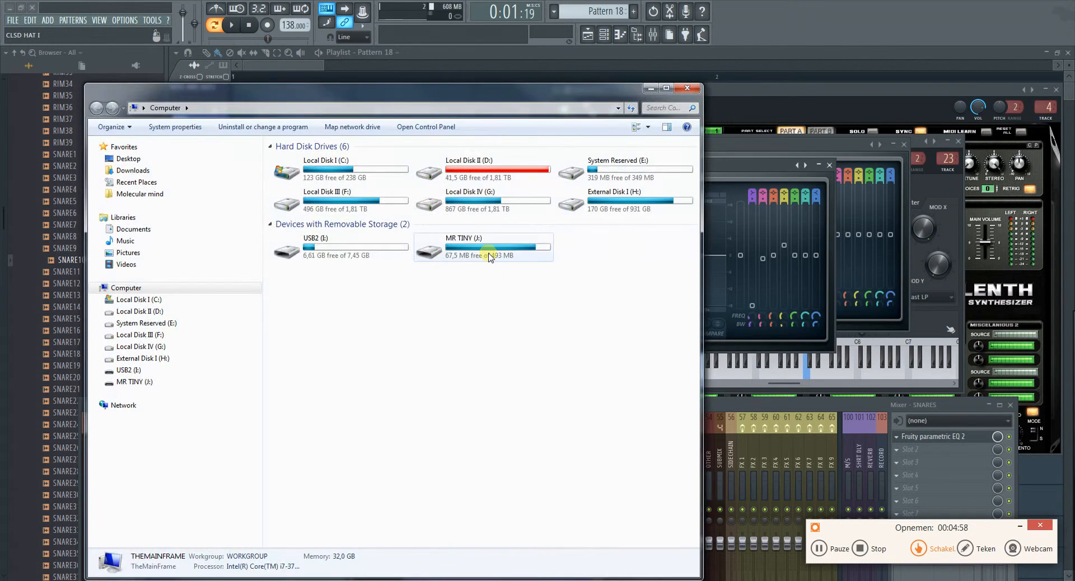
double_click(490, 257)
double_click(280, 160)
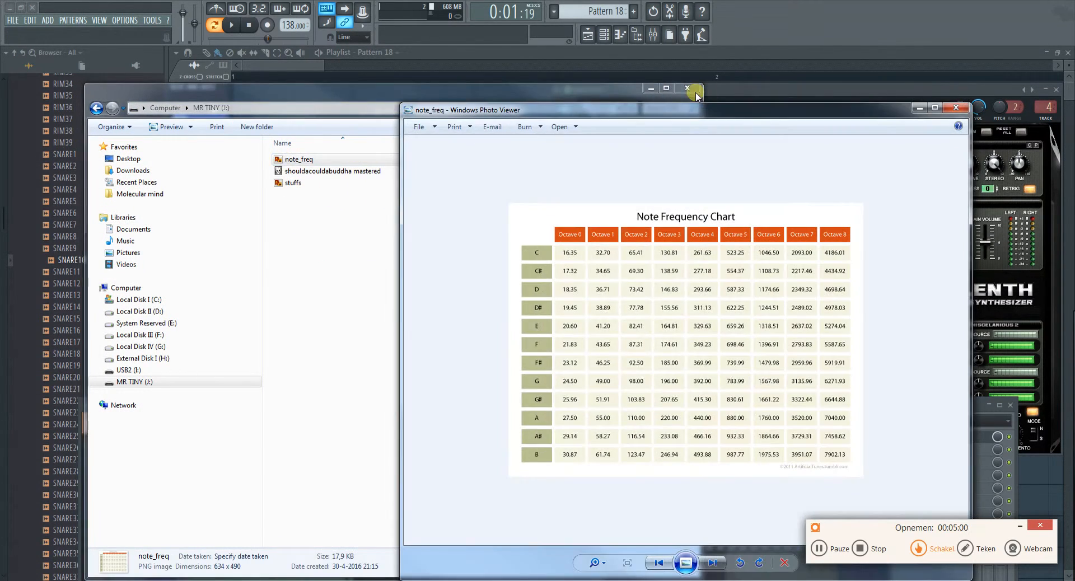
click(688, 88)
drag(681, 115, 613, 100)
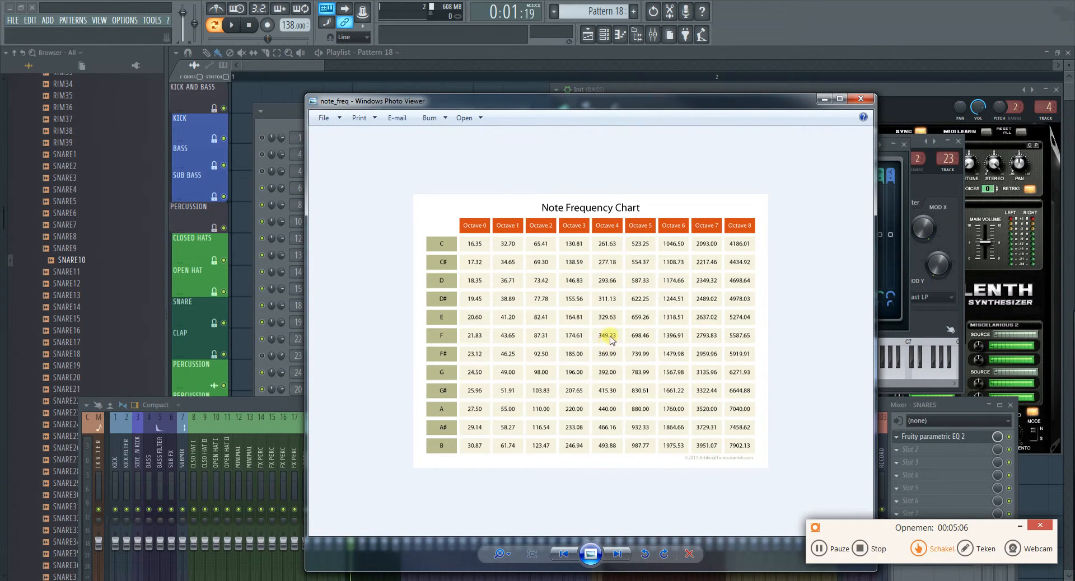
click(824, 99)
Step: Tune the band 4 boost of the SNARES EQ to about 350 Hz and dip band 3 just above it
drag(600, 283, 589, 245)
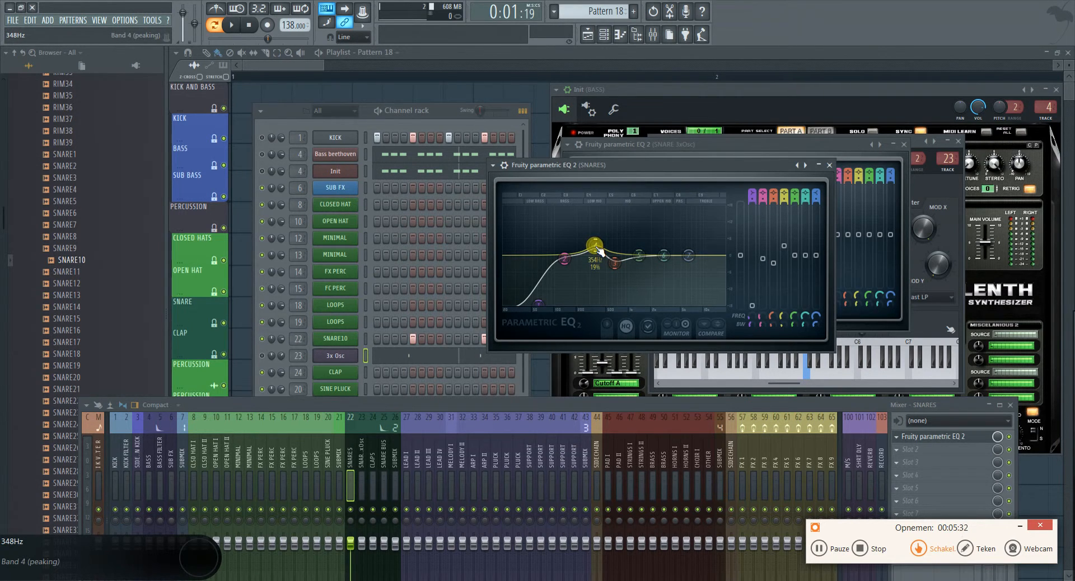
drag(599, 249, 600, 265)
drag(564, 258, 579, 279)
Step: Boost band 5 of the SNARES EQ by 2.4 dB at about 11180 Hz and adjust its bandwidth
drag(641, 259, 708, 246)
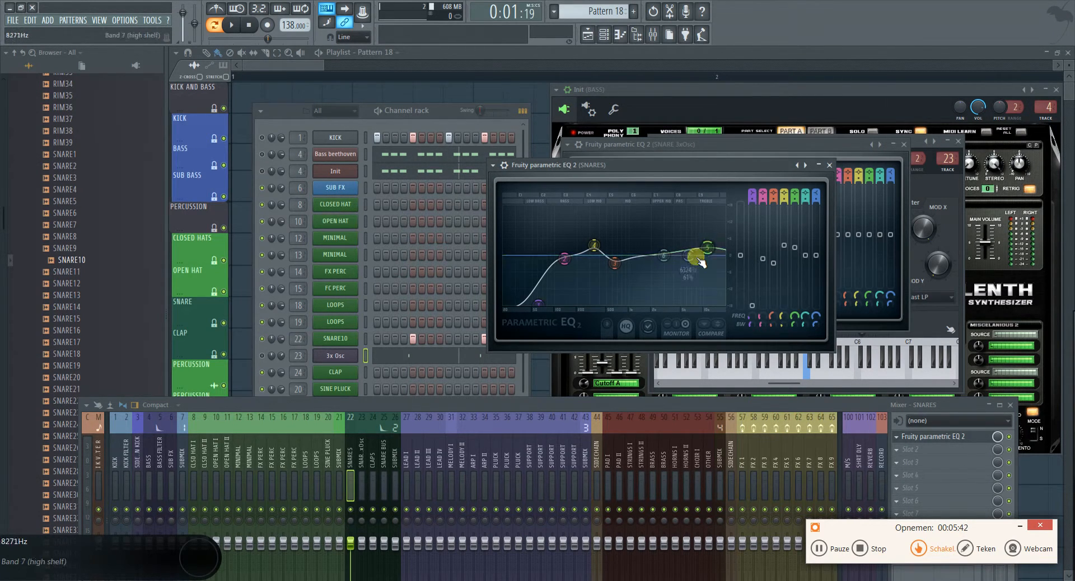
drag(708, 250, 707, 248)
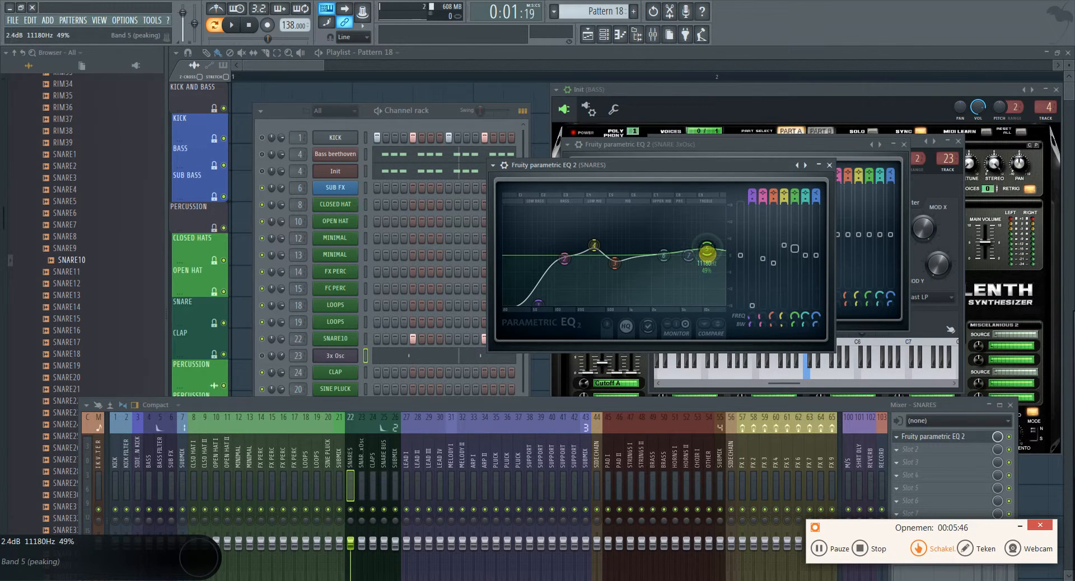
scroll(709, 252, down, 2)
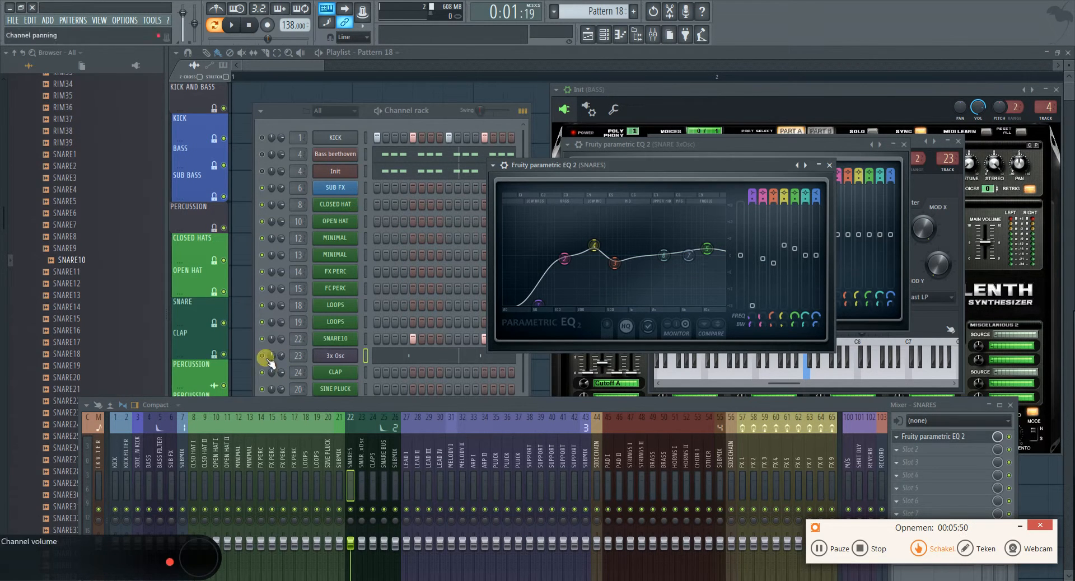
Step: Audition clap samples from the CLAPS folder of Thomas Pentons Essential Series Vol.1
click(332, 357)
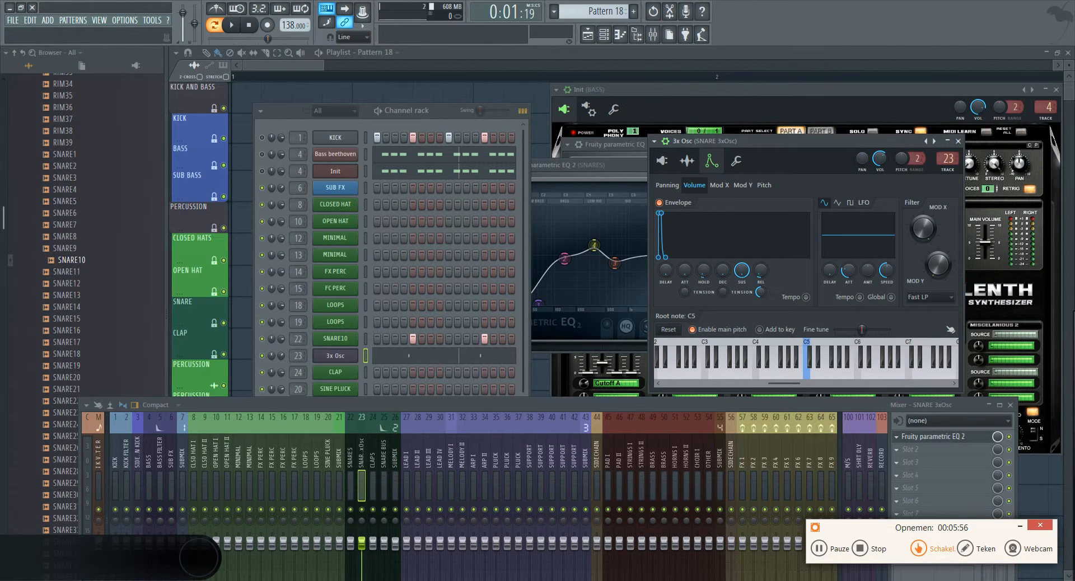
scroll(84, 280, up, 15)
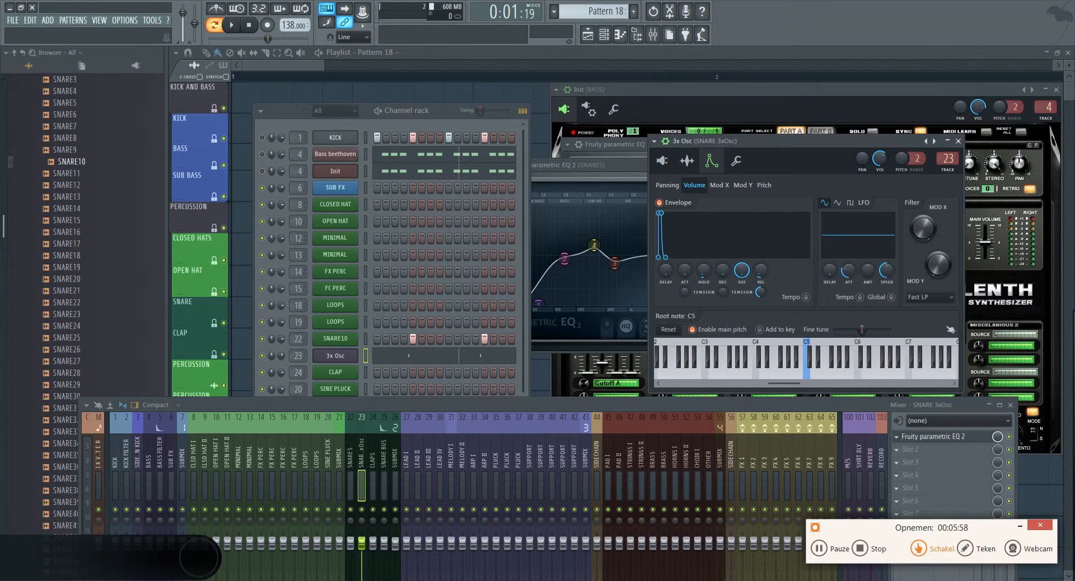
scroll(33, 272, up, 3)
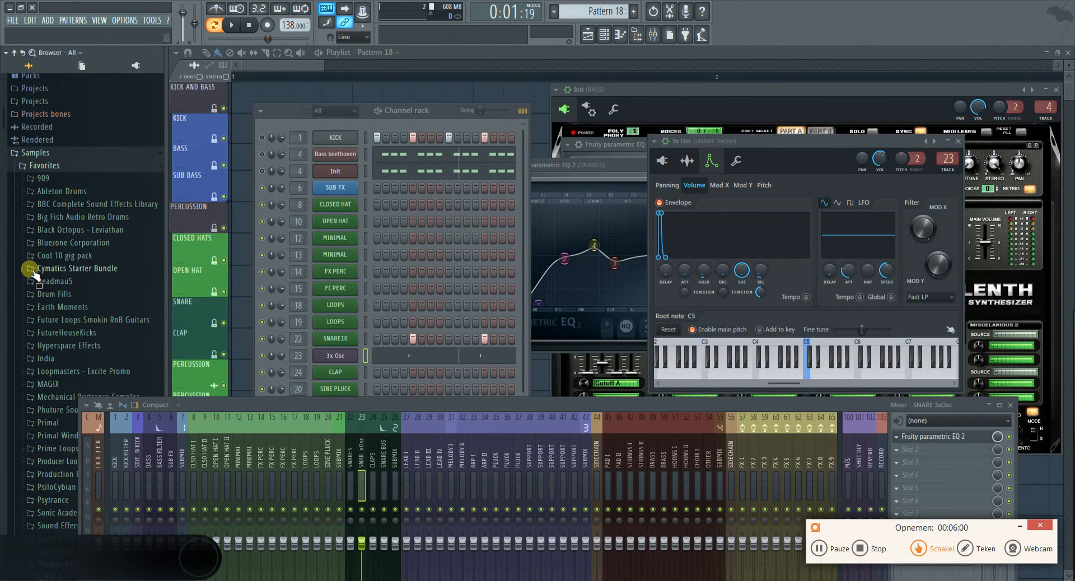
scroll(26, 293, down, 5)
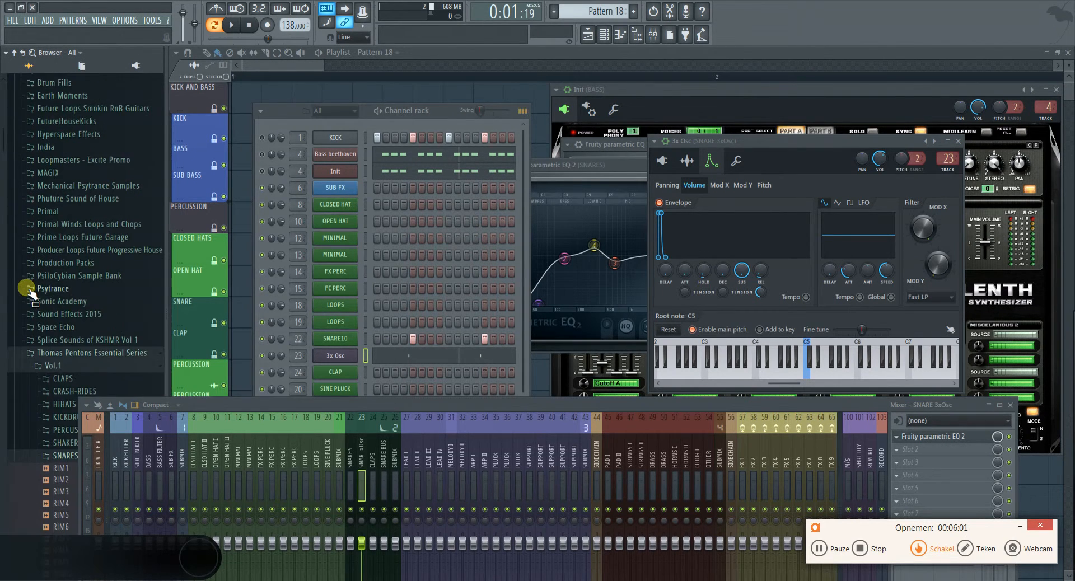
click(60, 380)
click(65, 310)
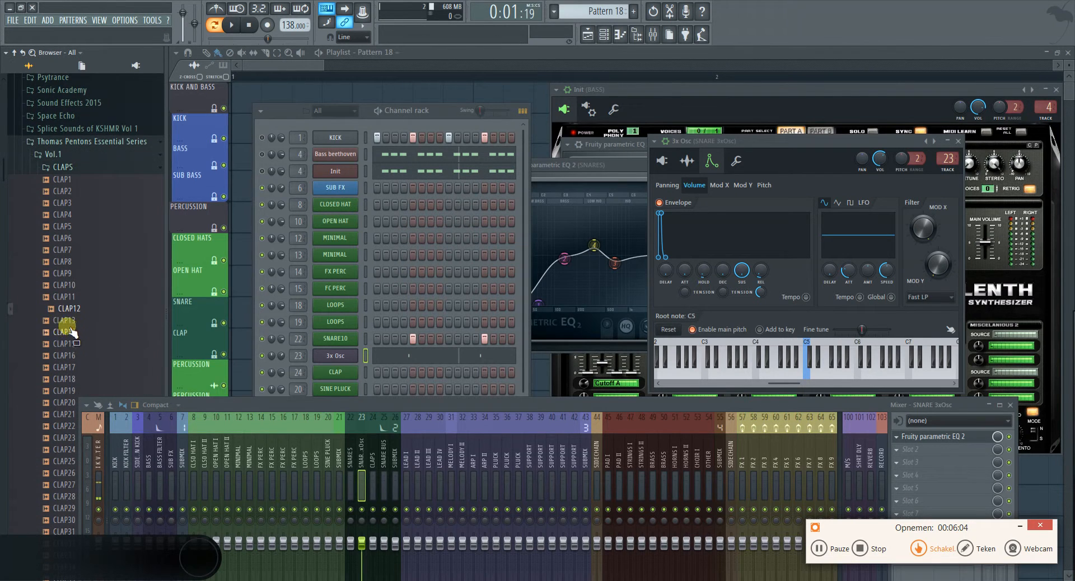
scroll(69, 328, down, 2)
scroll(69, 328, down, 10)
click(69, 328)
scroll(69, 328, down, 6)
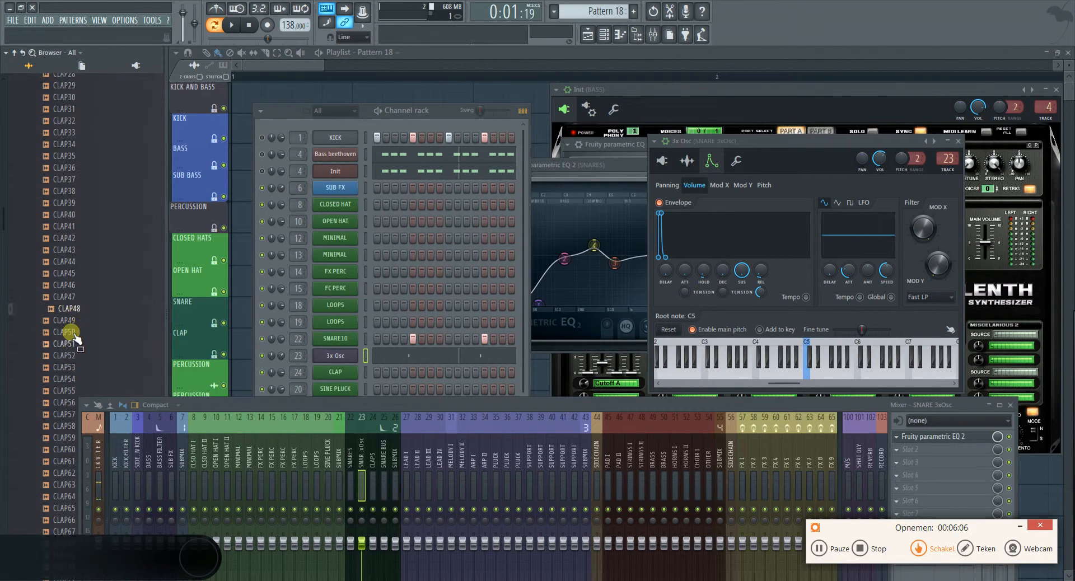
scroll(69, 343, down, 7)
click(69, 342)
scroll(70, 343, down, 3)
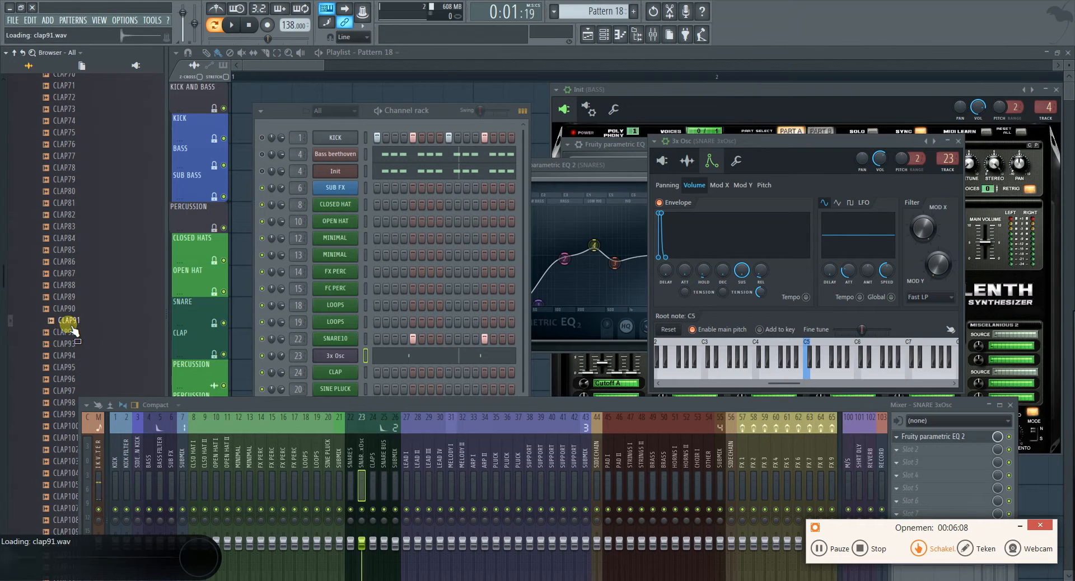
scroll(75, 361, up, 20)
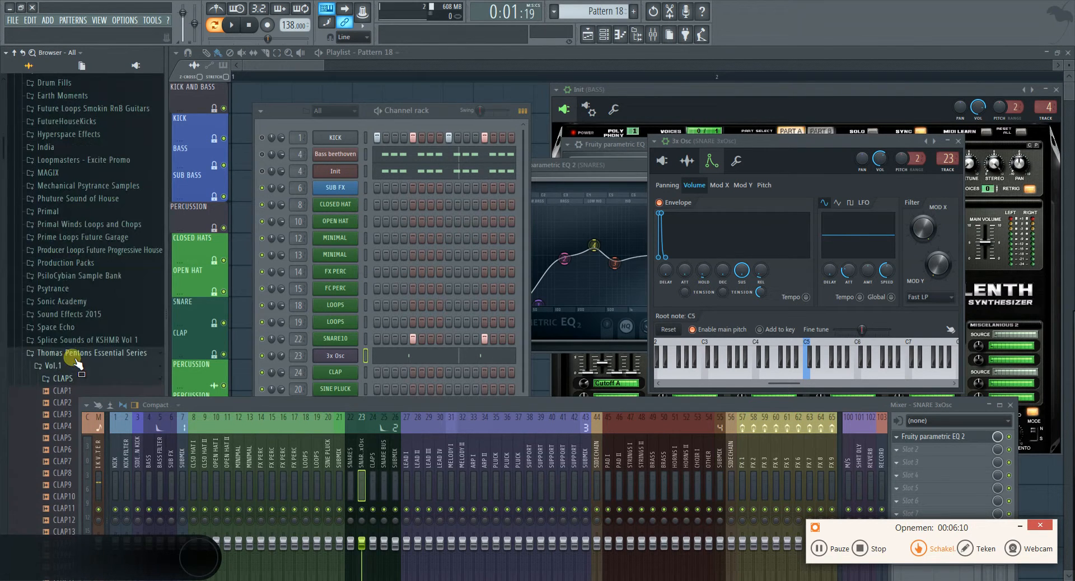
Step: Open the Regular Claps folder of Splice Sounds of KSHMR Vol 1 and audition its smack, snappy, squeeze and tightest claps
click(68, 356)
click(81, 340)
scroll(78, 313, down, 3)
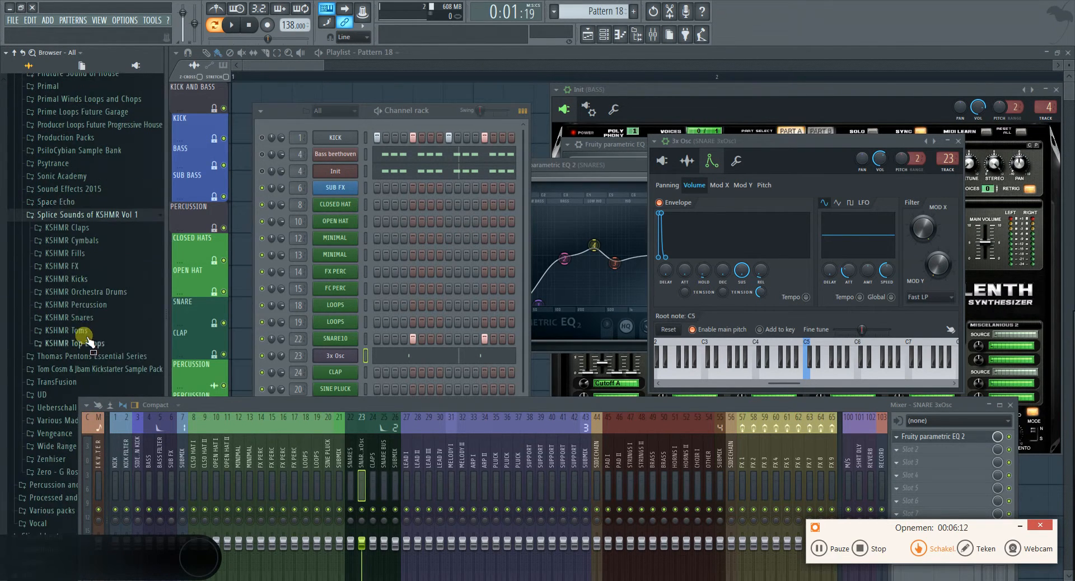
click(73, 227)
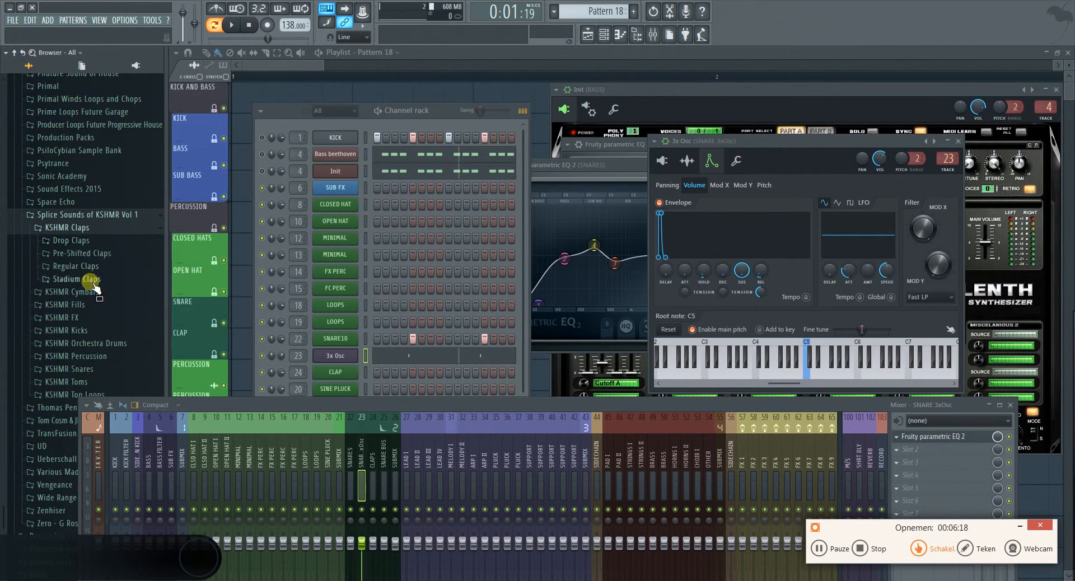
click(90, 266)
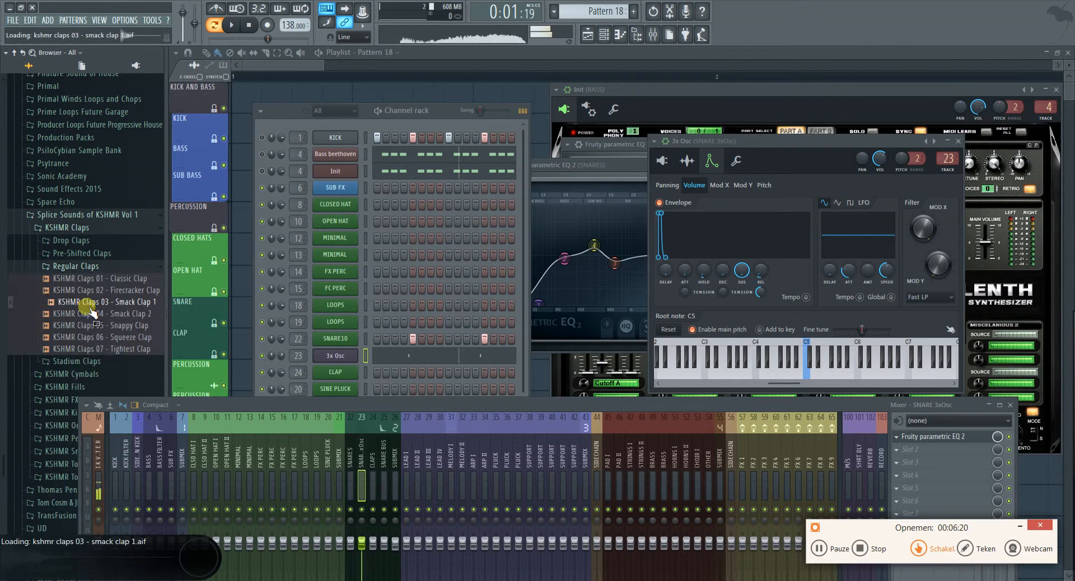
click(89, 325)
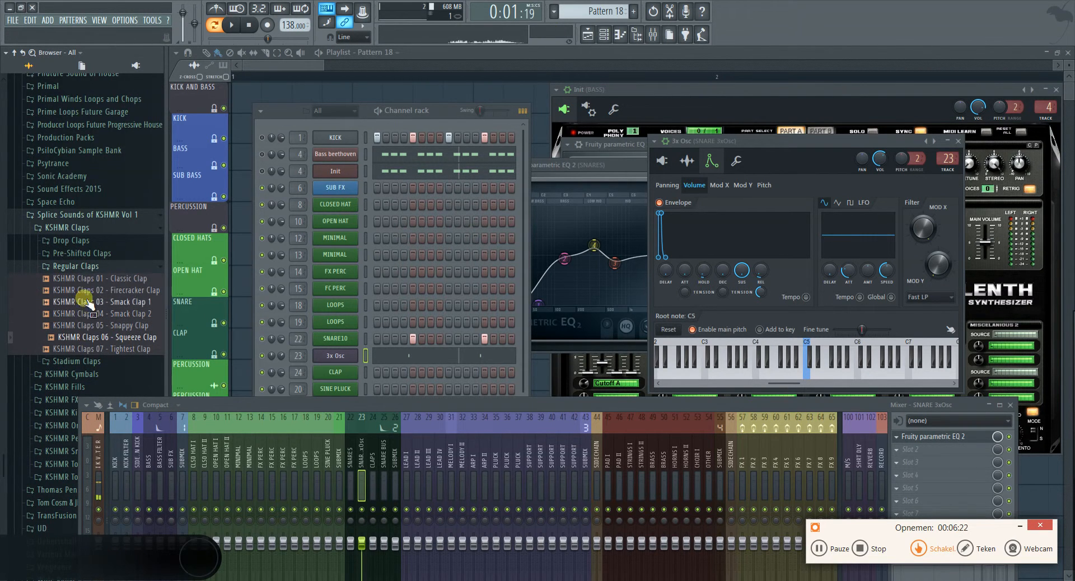
click(93, 349)
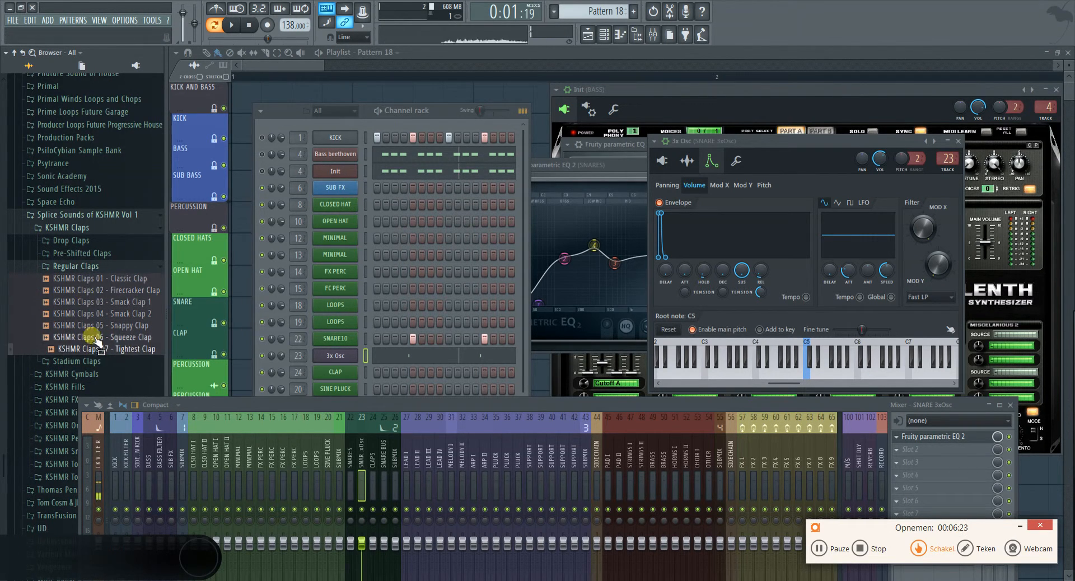
Step: Check the KSHMR Pre-Shifted, Stadium and Drop Claps folders and audition a drop clap
click(82, 253)
click(75, 276)
click(78, 253)
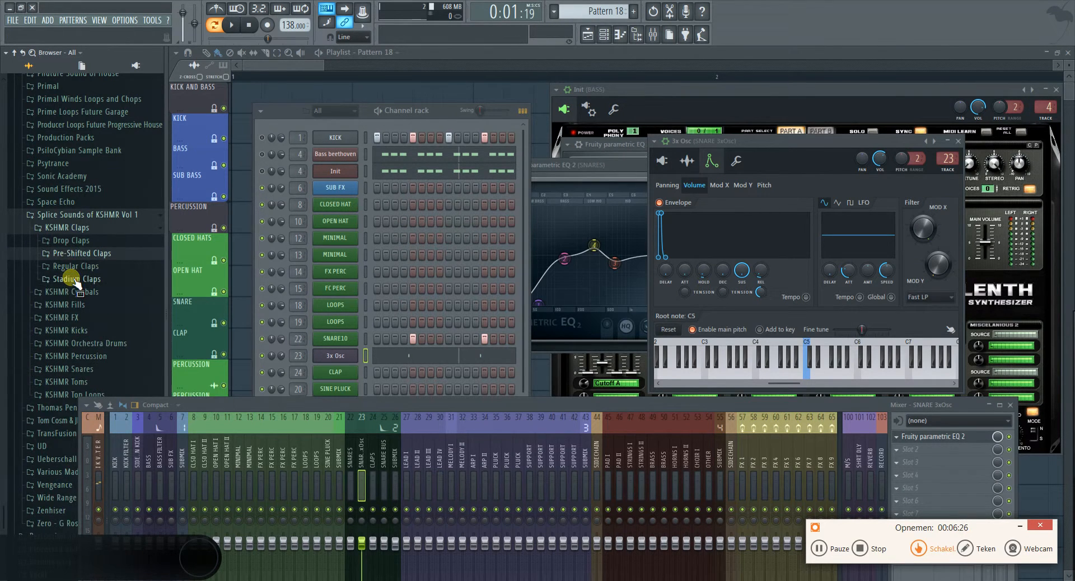
click(74, 280)
click(70, 228)
click(75, 242)
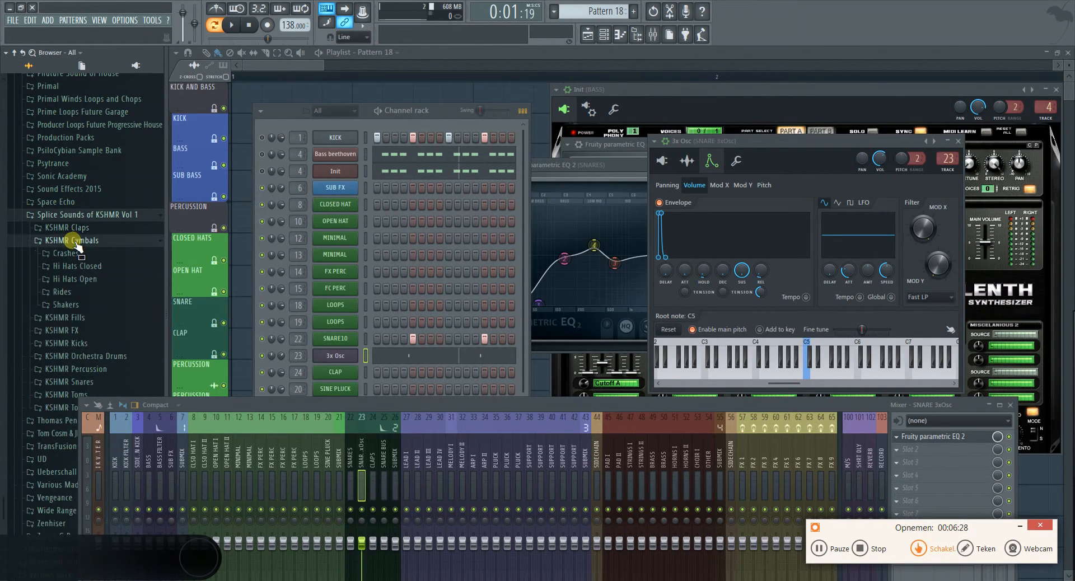
click(70, 228)
click(71, 241)
click(74, 278)
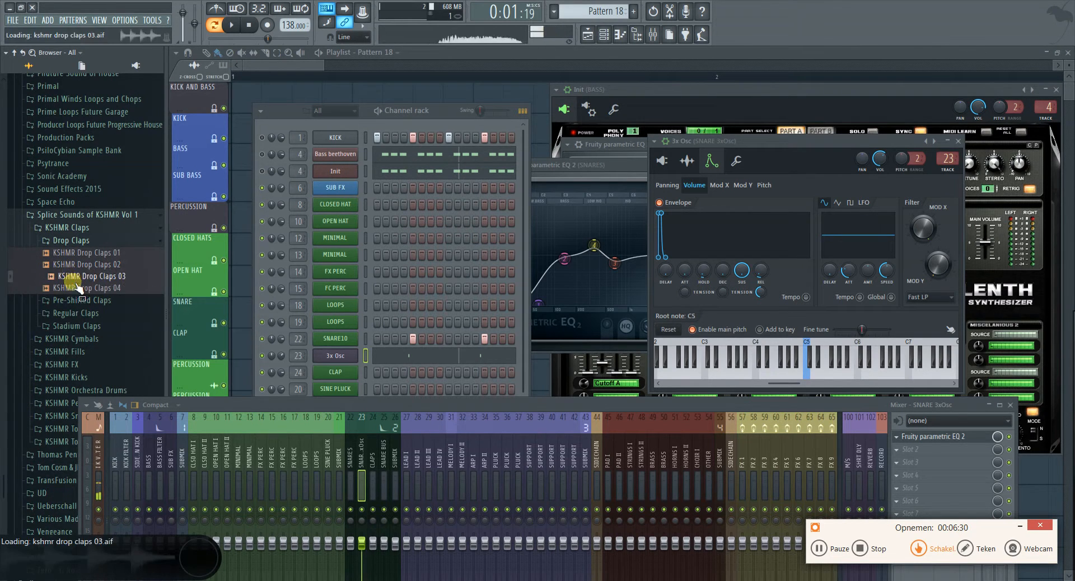
click(72, 241)
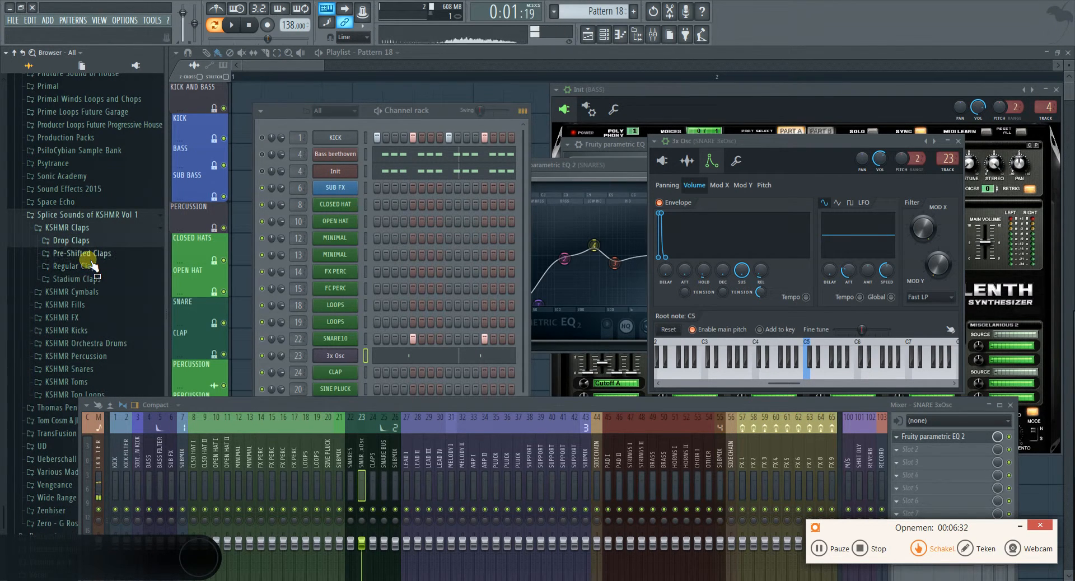
Step: Compare the KSHMR Regular Claps again, auditioning them from Tightest Clap back to Classic Clap
click(90, 266)
click(98, 348)
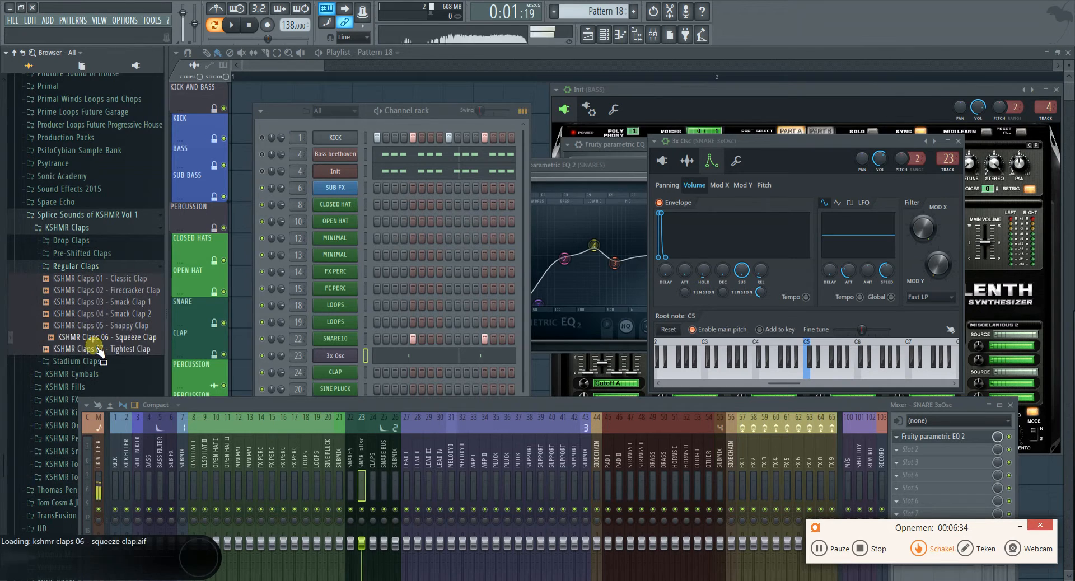
click(112, 337)
click(110, 325)
click(108, 313)
click(109, 302)
click(115, 290)
click(120, 279)
Step: Load KSHMR Claps 07 - Tightest Clap into the CLAP channel, add a fade-out to the sample and audition it
drag(111, 349, 335, 372)
click(334, 372)
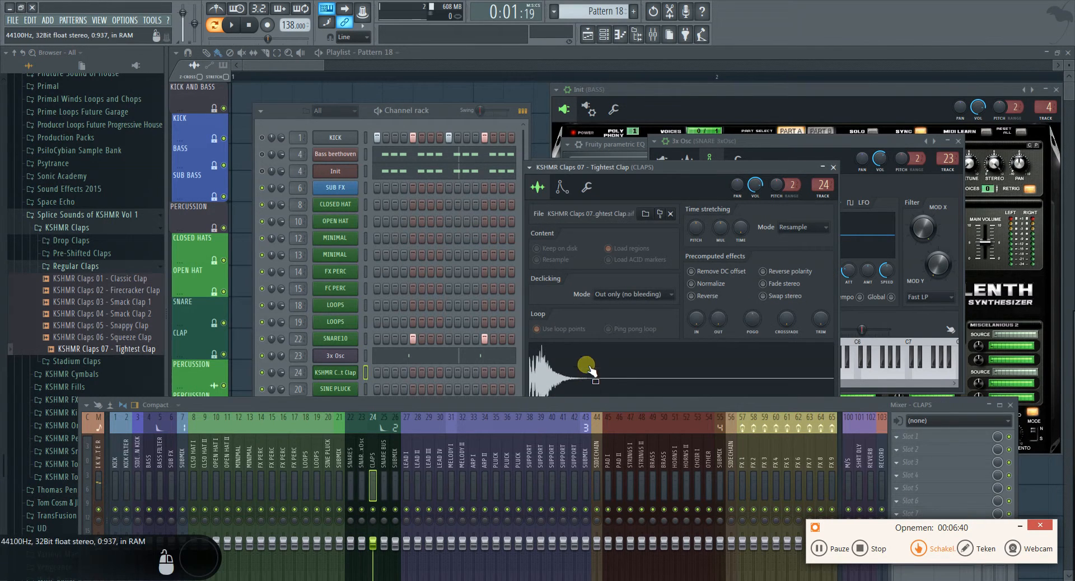
drag(717, 166, 694, 100)
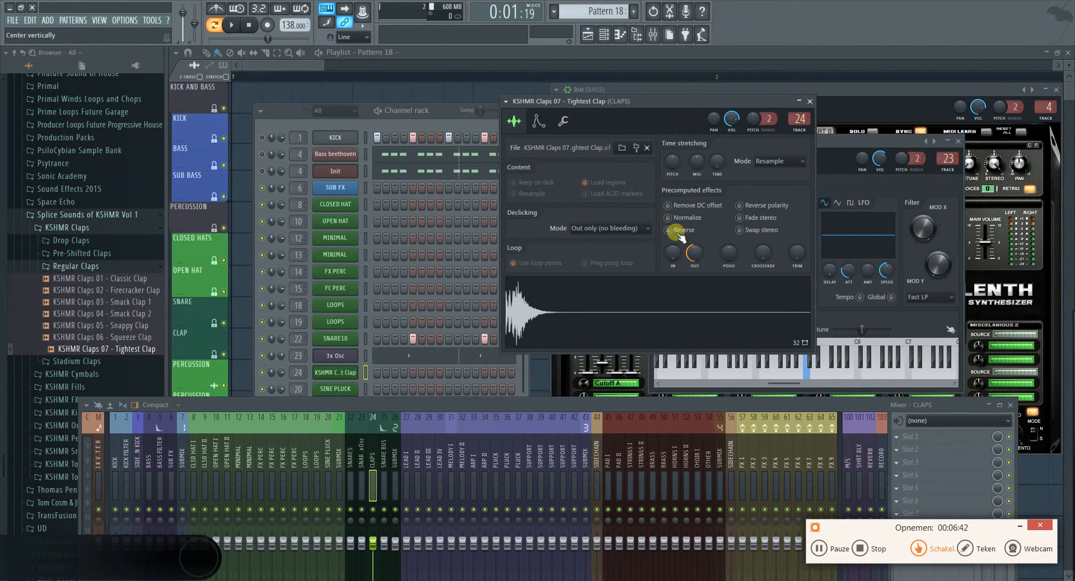
click(520, 310)
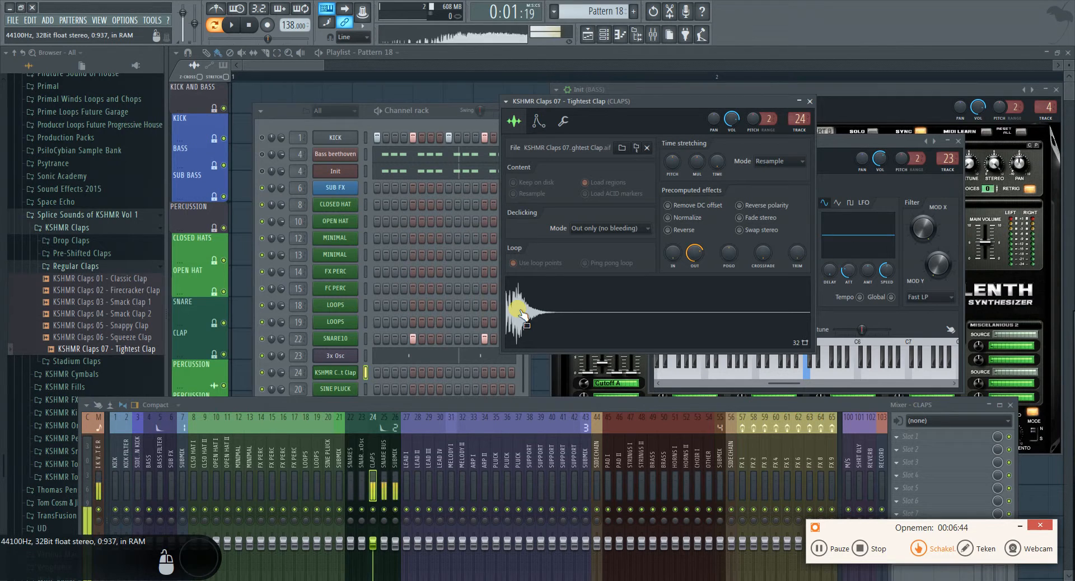
right_click(522, 313)
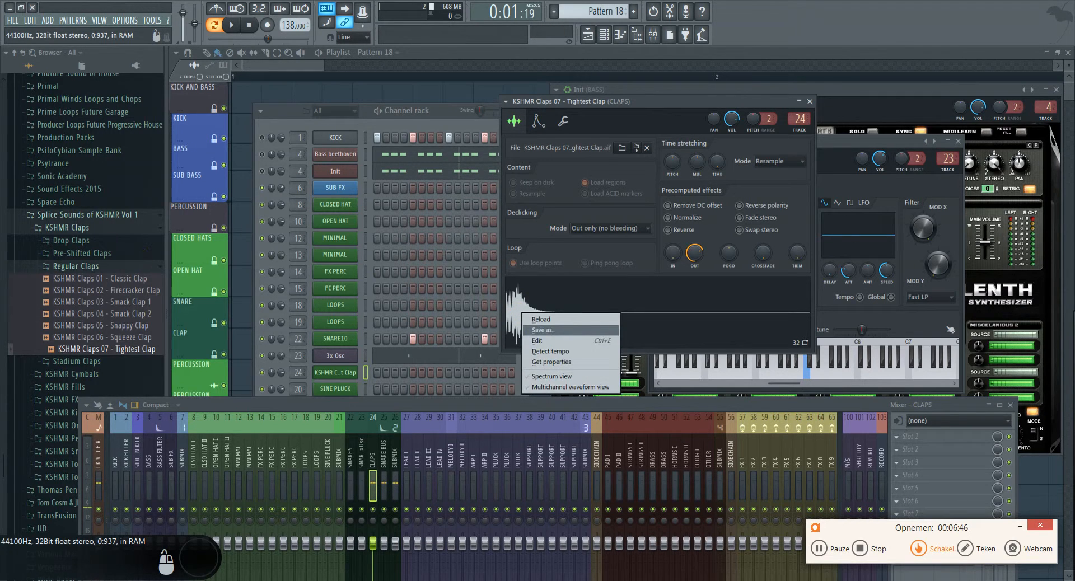
Step: Open the Single Hand Claps folder inside the Xfer Claps of the Deadmau5 sample collection
scroll(61, 313, up, 10)
scroll(59, 331, down, 2)
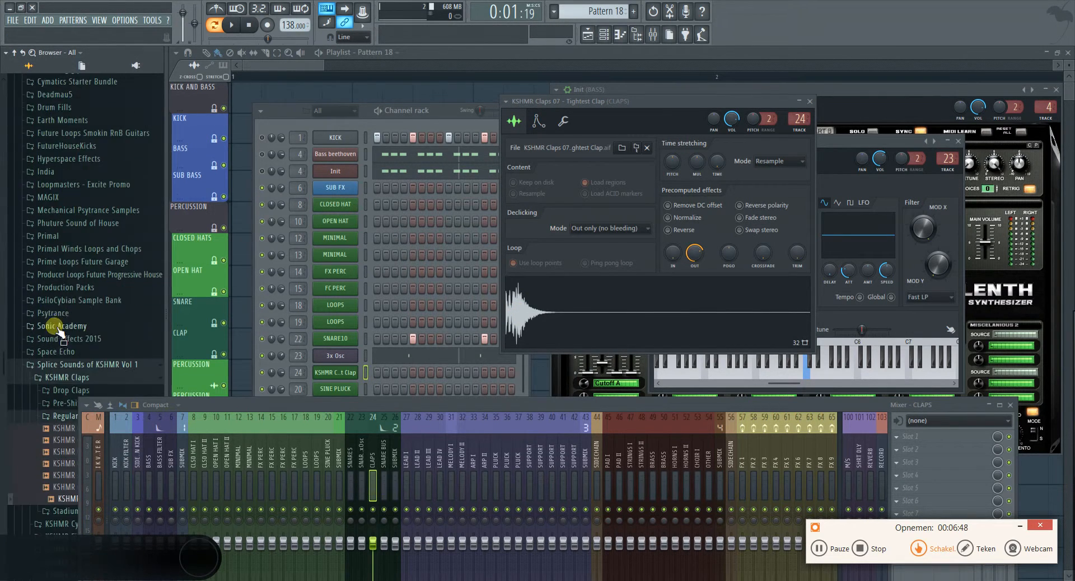
click(78, 365)
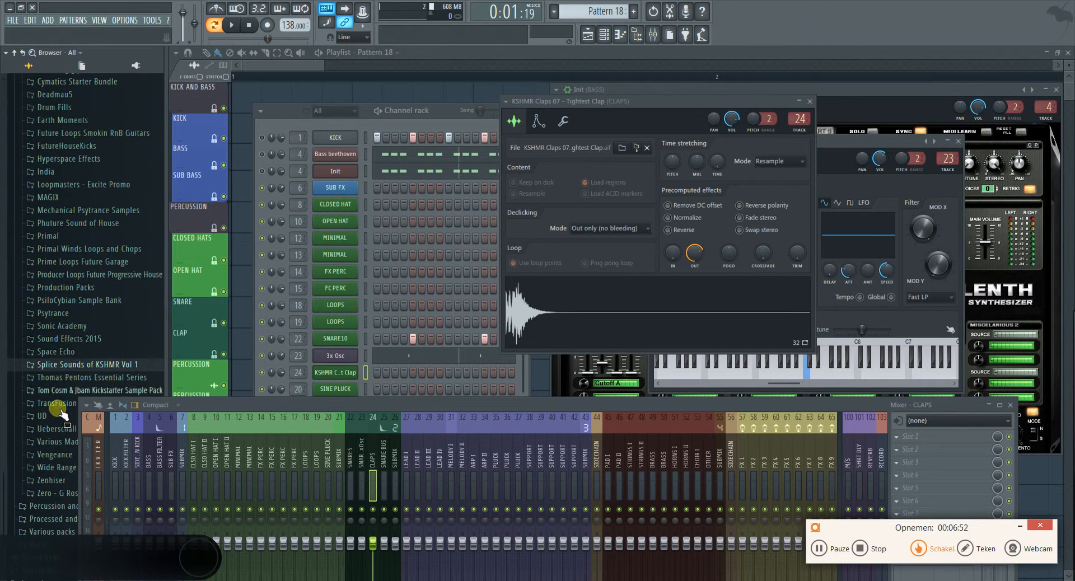
scroll(56, 415, up, 3)
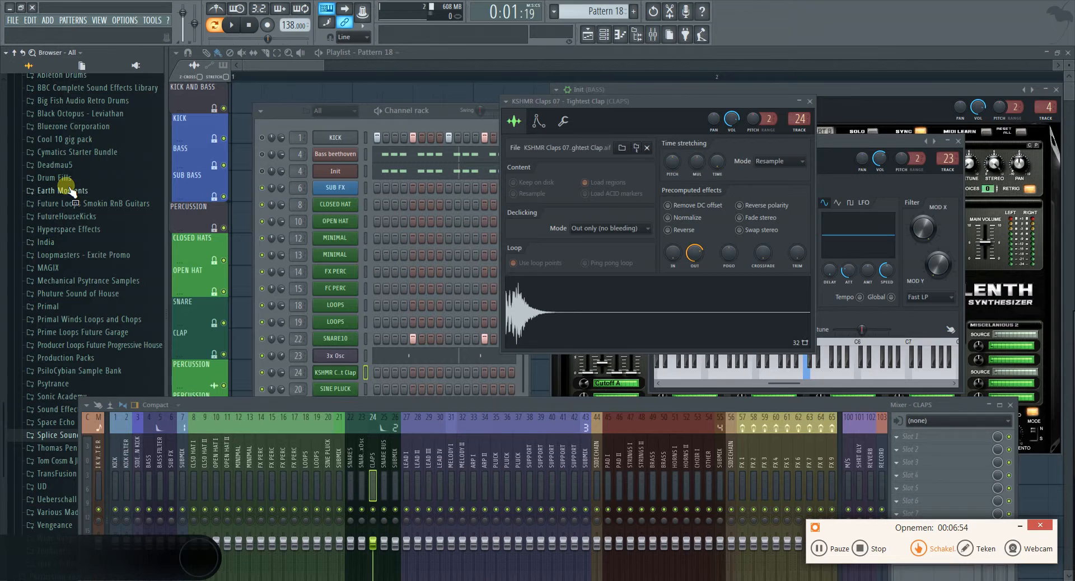
click(62, 165)
click(59, 191)
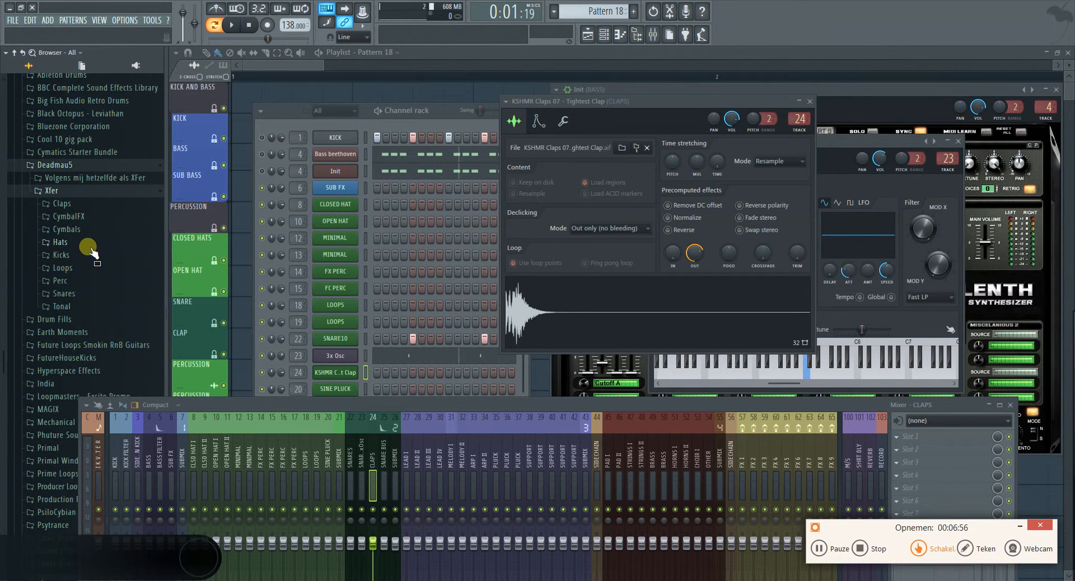
click(58, 203)
click(89, 243)
Step: Audition the single hand claps, replace the clap channel's sample with XF_clapS14 and remove its fade-out
click(91, 278)
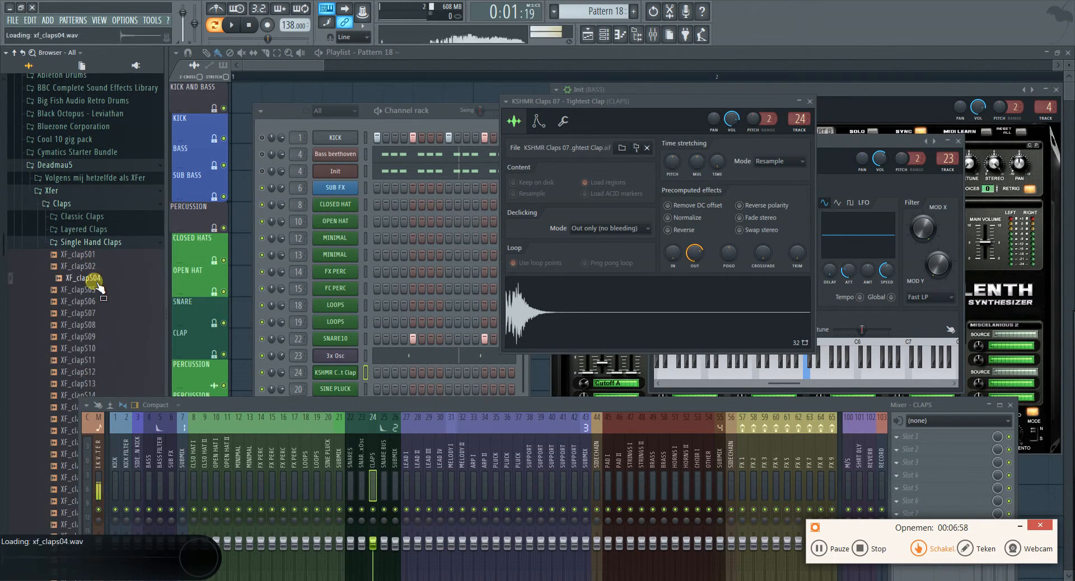
scroll(91, 269, down, 4)
click(90, 254)
click(90, 266)
click(90, 277)
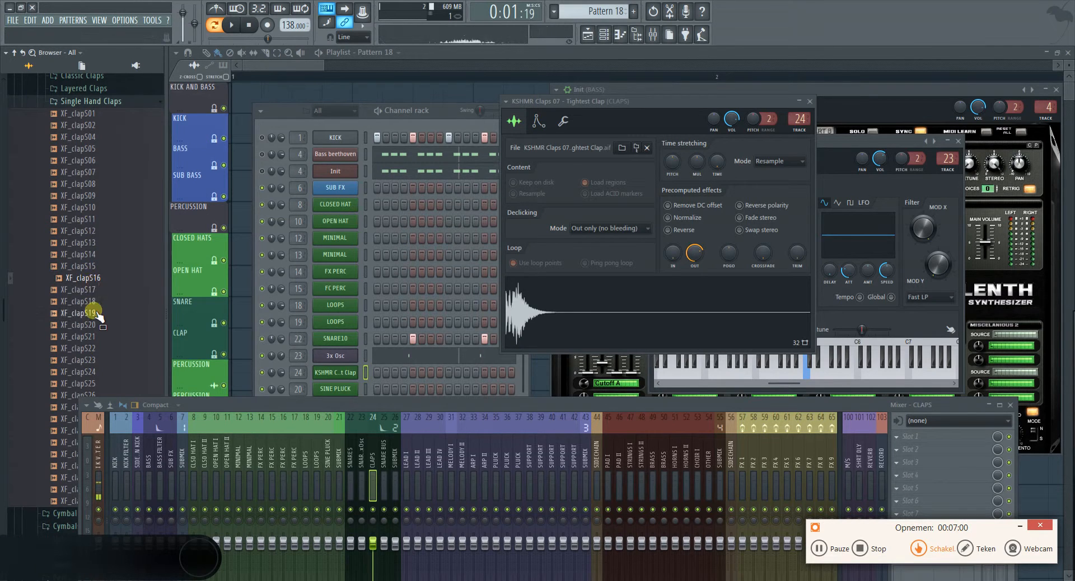
click(90, 267)
drag(84, 255, 577, 310)
drag(694, 253, 694, 291)
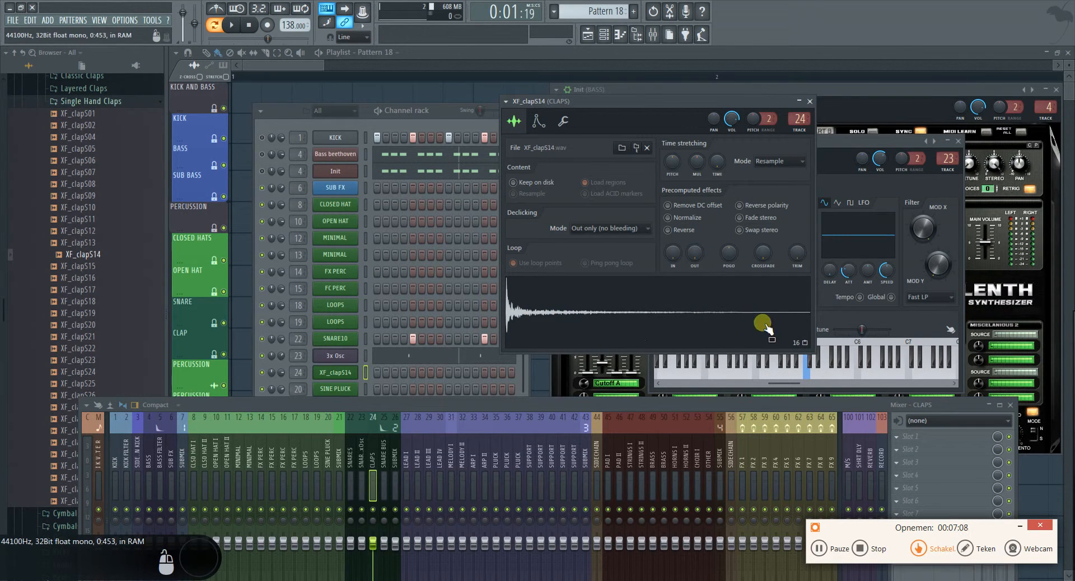
Step: Place XF_clapS14 hits on steps 5 and 13 and nudge both notes slightly later in the piano roll
click(413, 372)
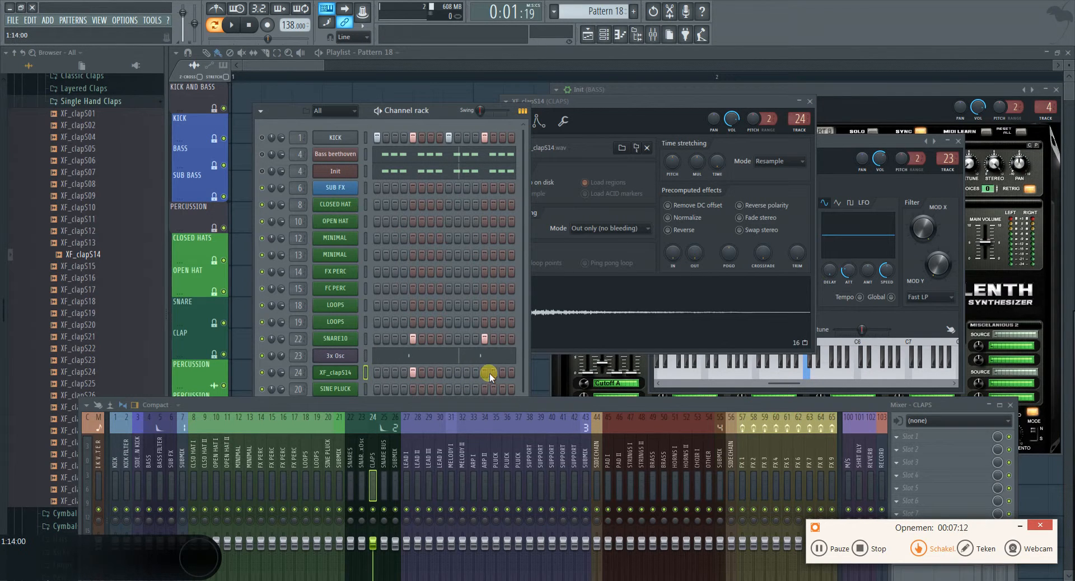
right_click(336, 372)
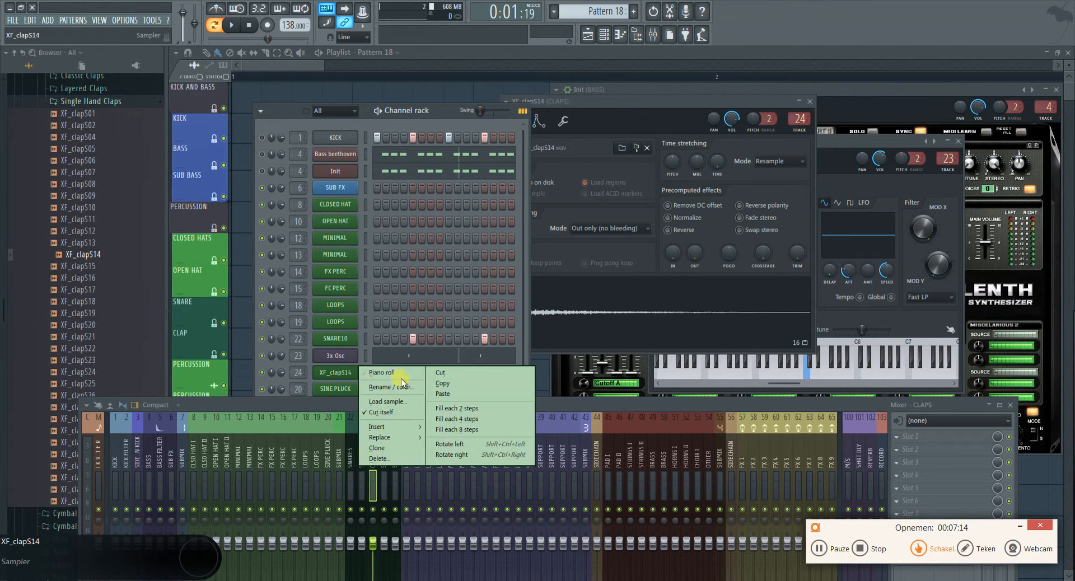
click(386, 372)
key(ctrl+a)
scroll(382, 170, up, 3)
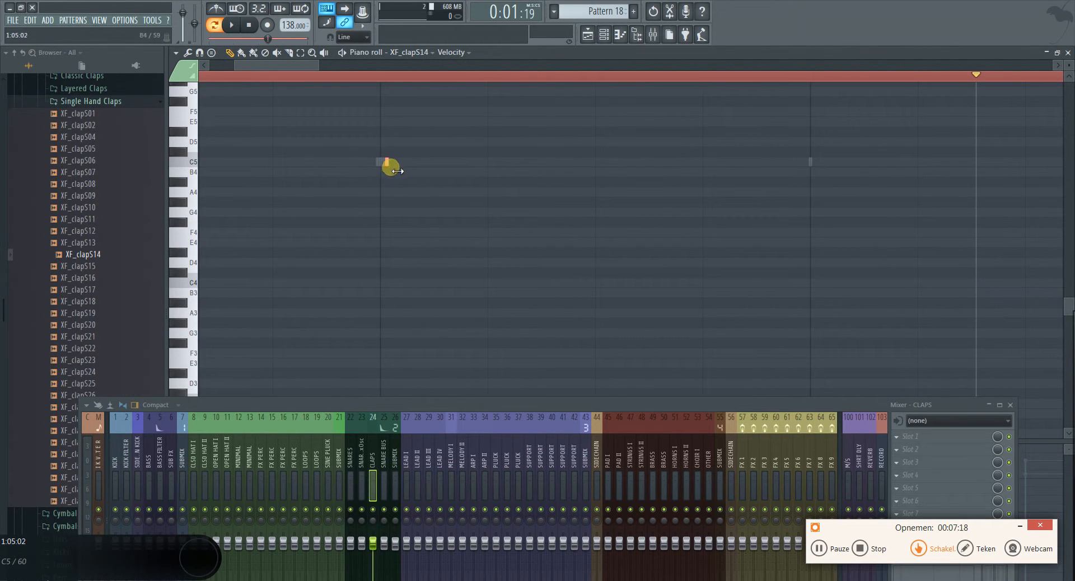
scroll(384, 165, down, 3)
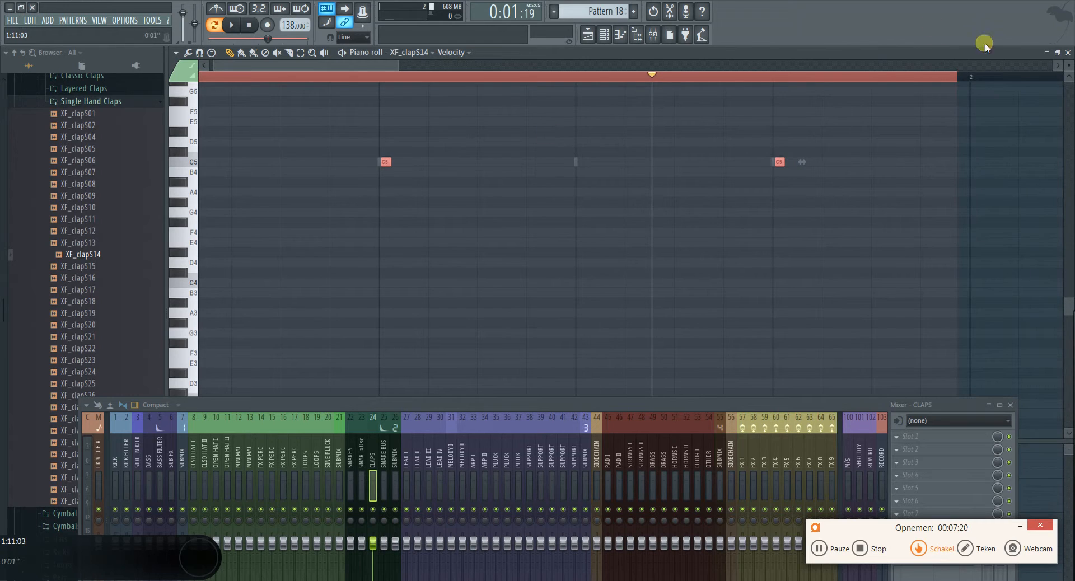
click(1058, 53)
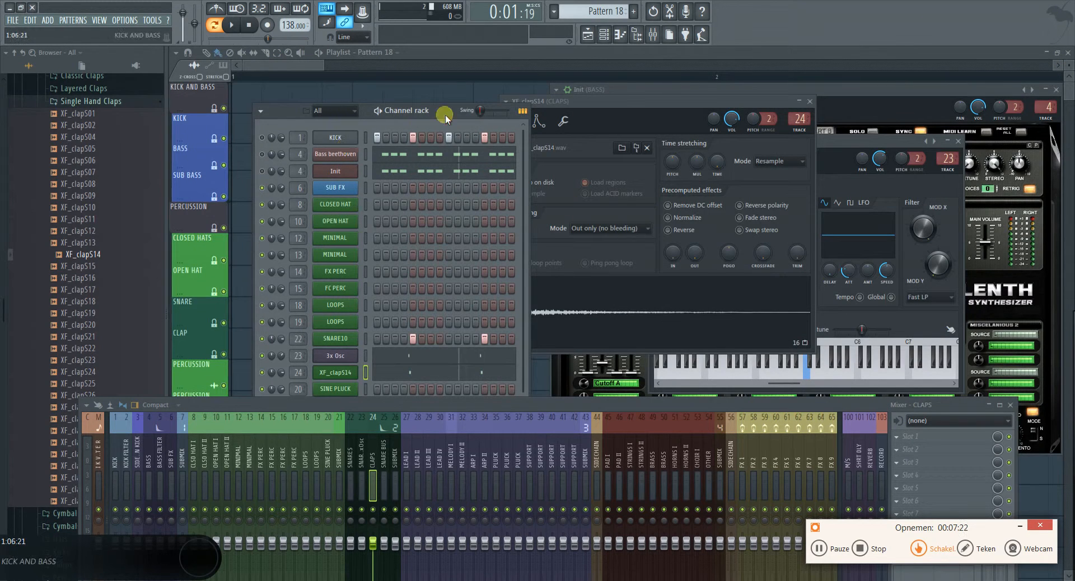
drag(444, 112, 447, 103)
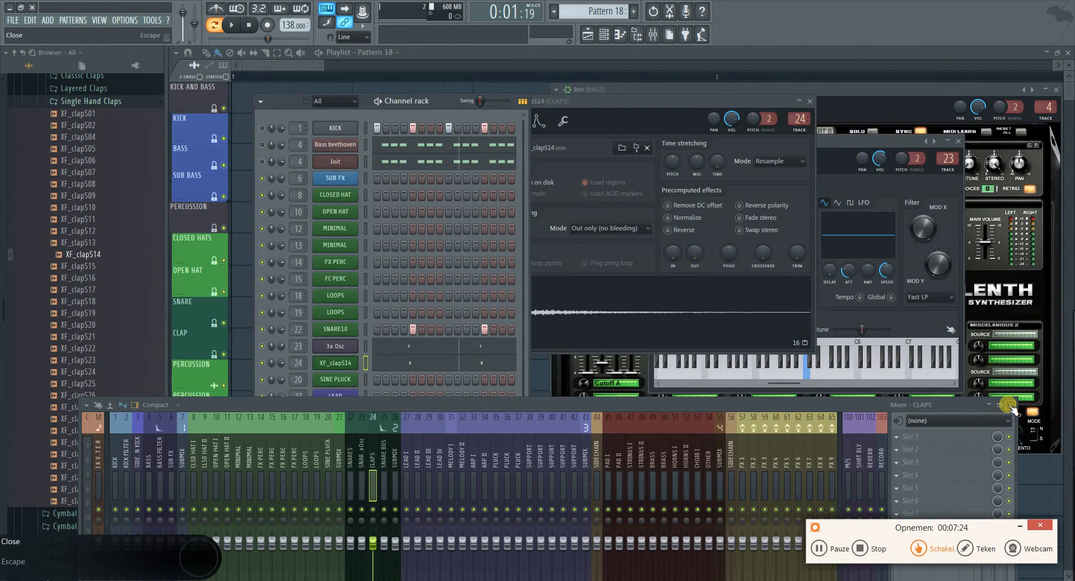
Step: Audition the pattern and load Fruity Parametric EQ 2 into the first effect slot of the CLAPS mixer track
click(232, 26)
click(232, 25)
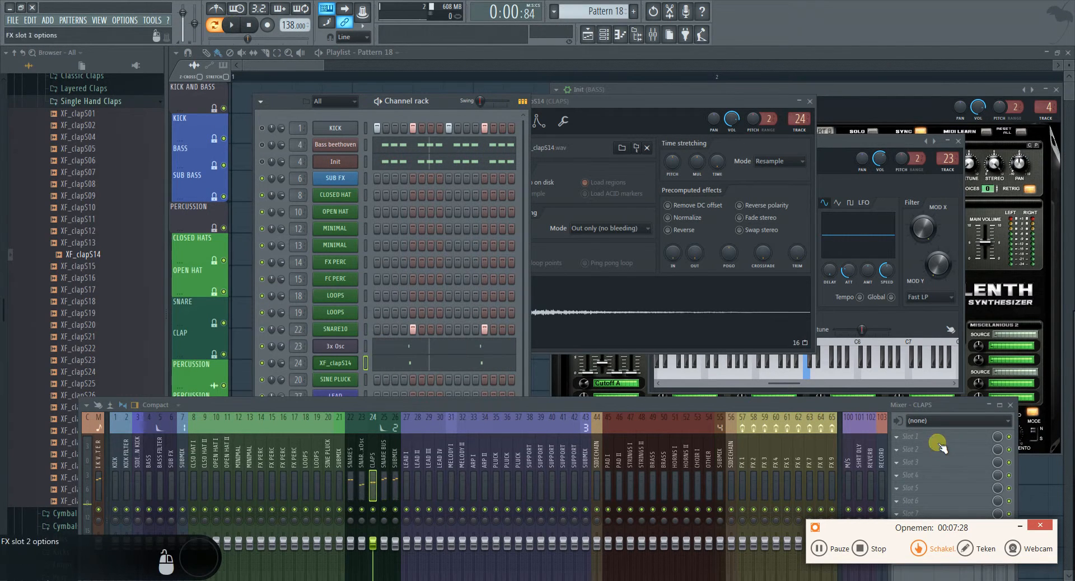
click(896, 452)
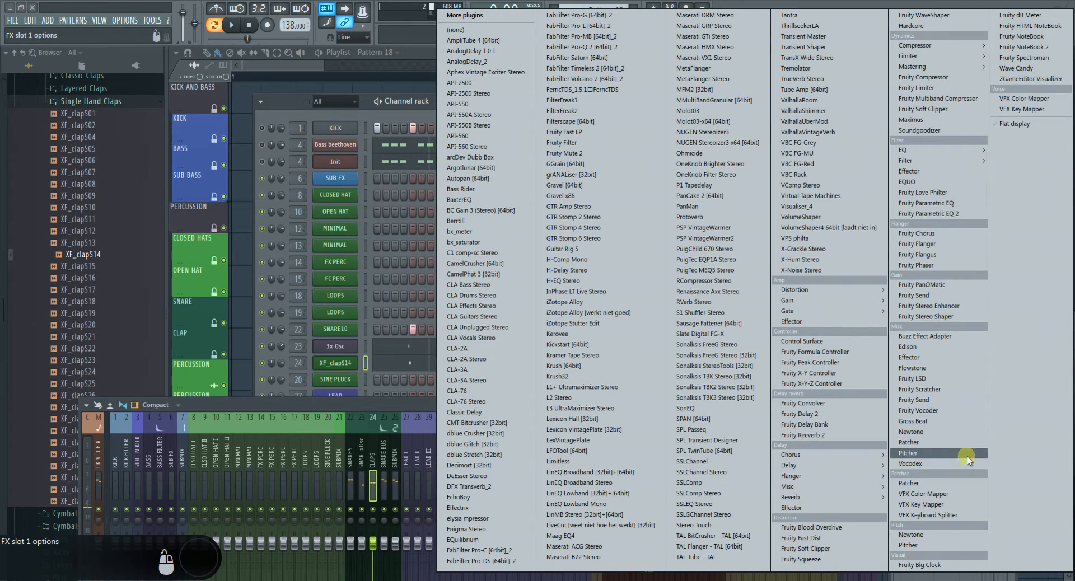
click(907, 204)
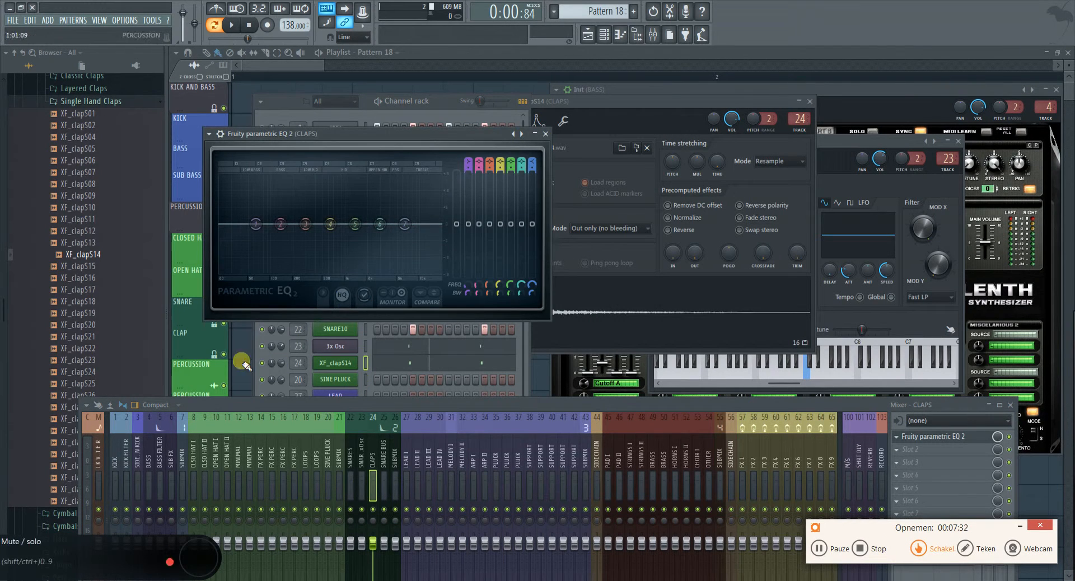
click(260, 338)
click(231, 26)
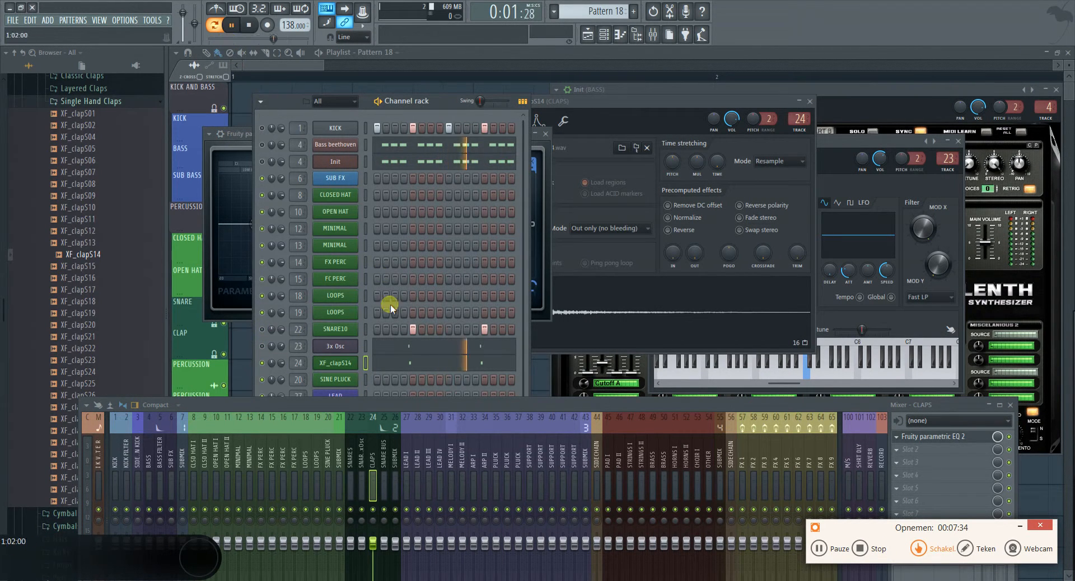
Step: Boost the claps' upper mids with EQ band 4 and cut their low end with band 1 while listening to the pattern
click(928, 436)
drag(330, 224, 396, 233)
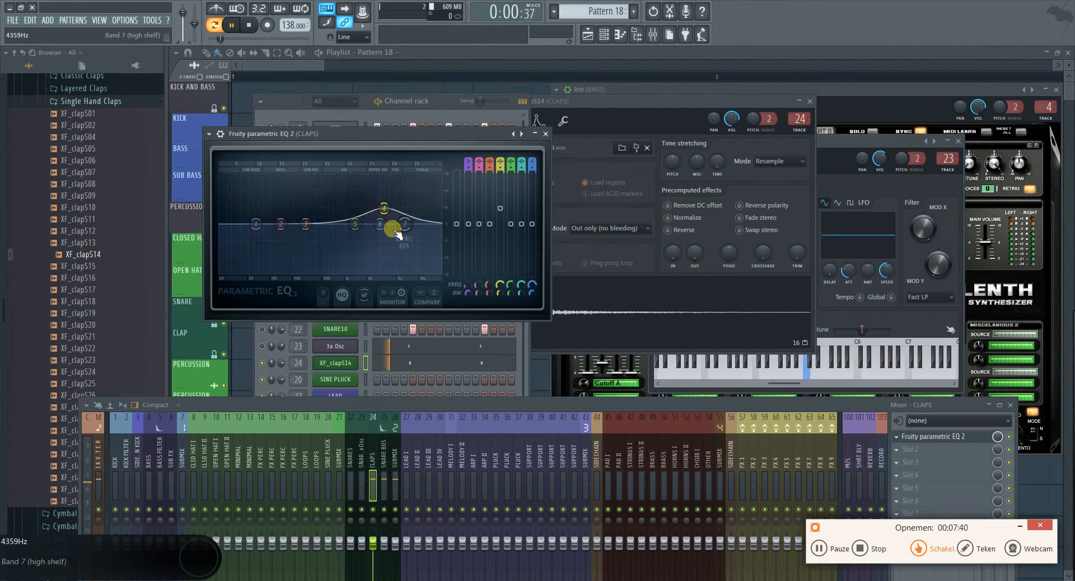
drag(255, 225, 305, 265)
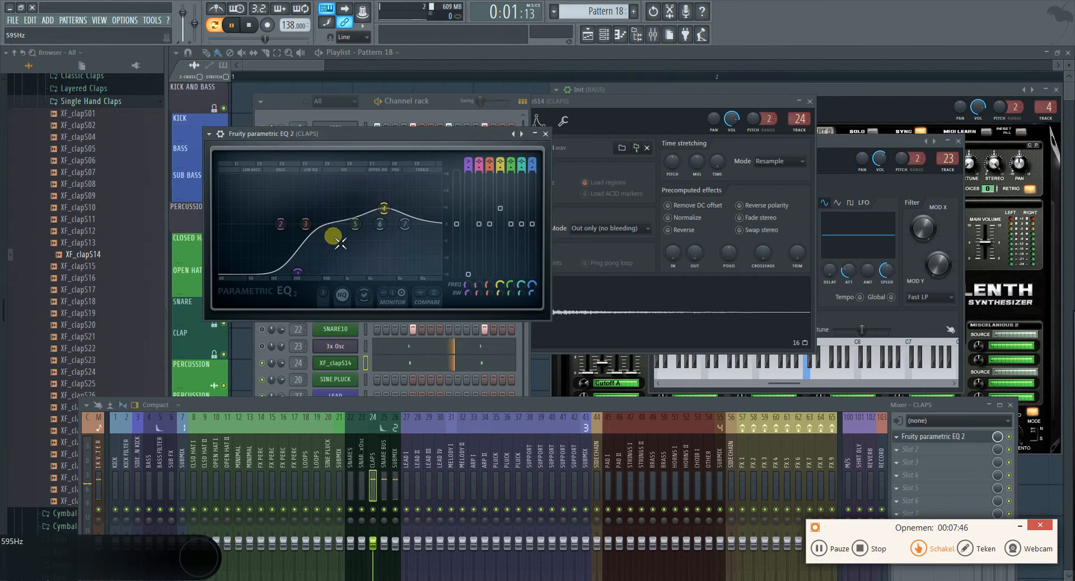
mouse_move(385, 208)
mouse_down()
mouse_move(369, 203)
mouse_move(392, 238)
mouse_move(388, 209)
mouse_up()
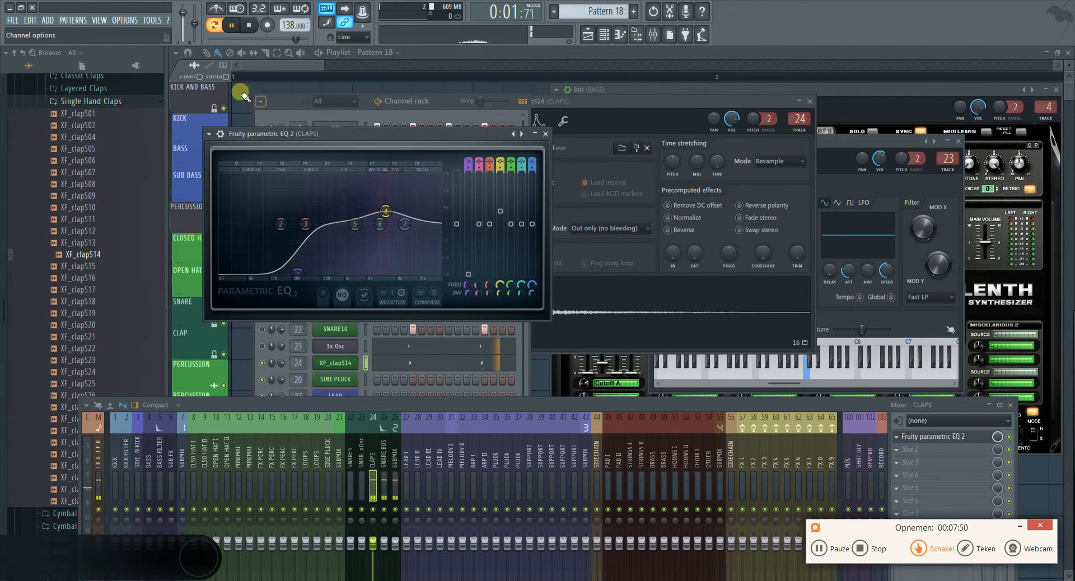
click(283, 105)
key(space)
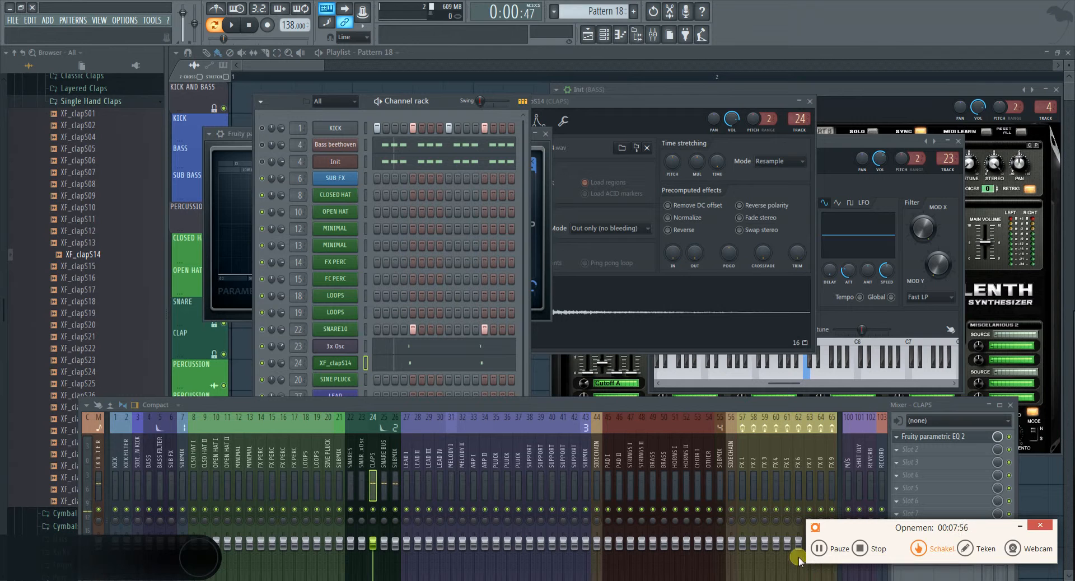
Step: Open SIDECHAIN CONTROL from the SNARE BUS and SIDECHAIN SNARE from the percussion SUBMIX track side by side
click(1010, 404)
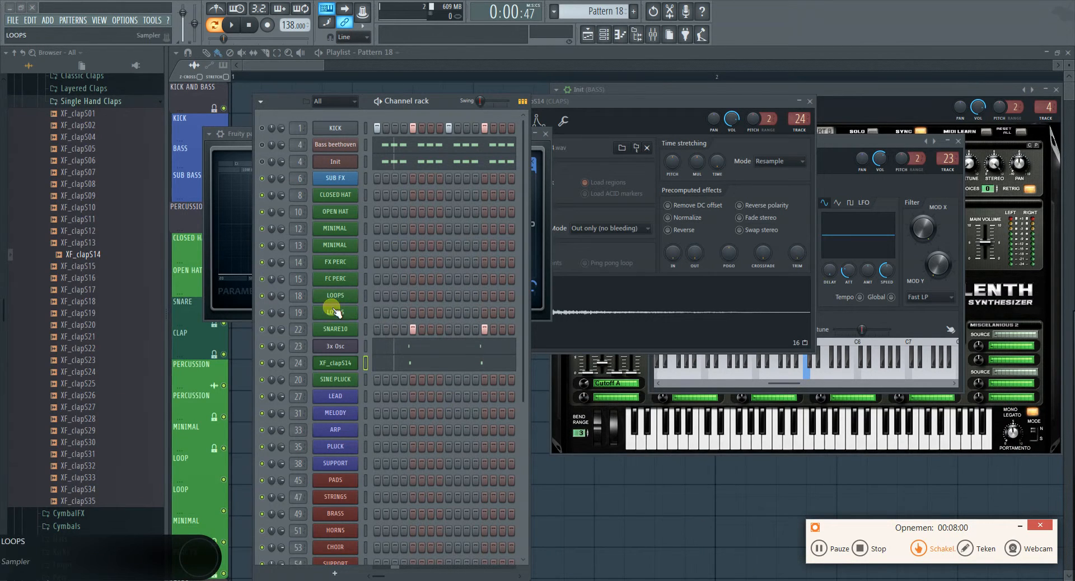
click(653, 35)
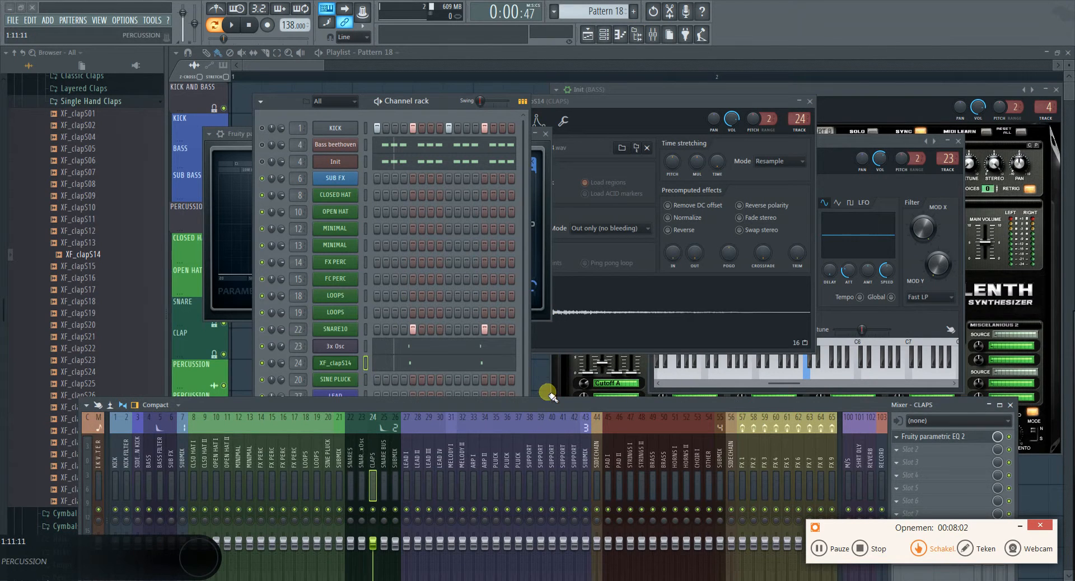
drag(551, 396, 566, 274)
click(396, 321)
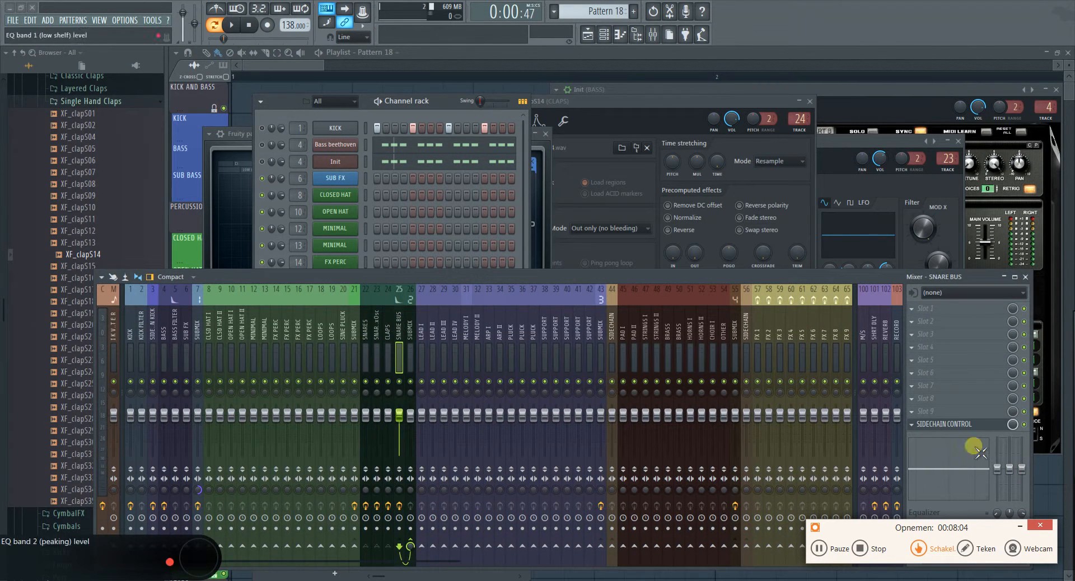
click(929, 424)
click(318, 116)
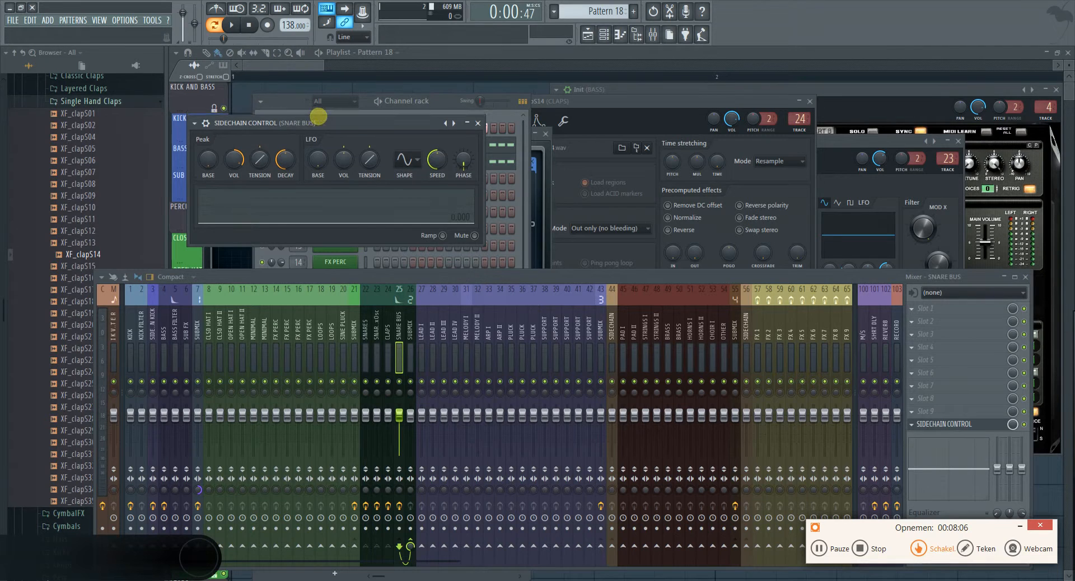
drag(318, 116, 422, 101)
click(357, 336)
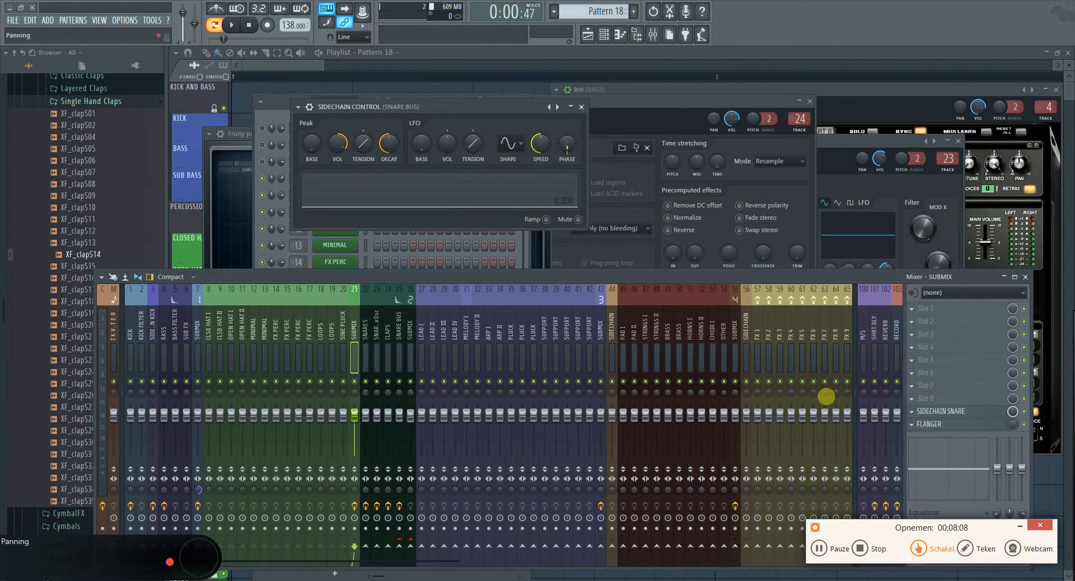
click(952, 405)
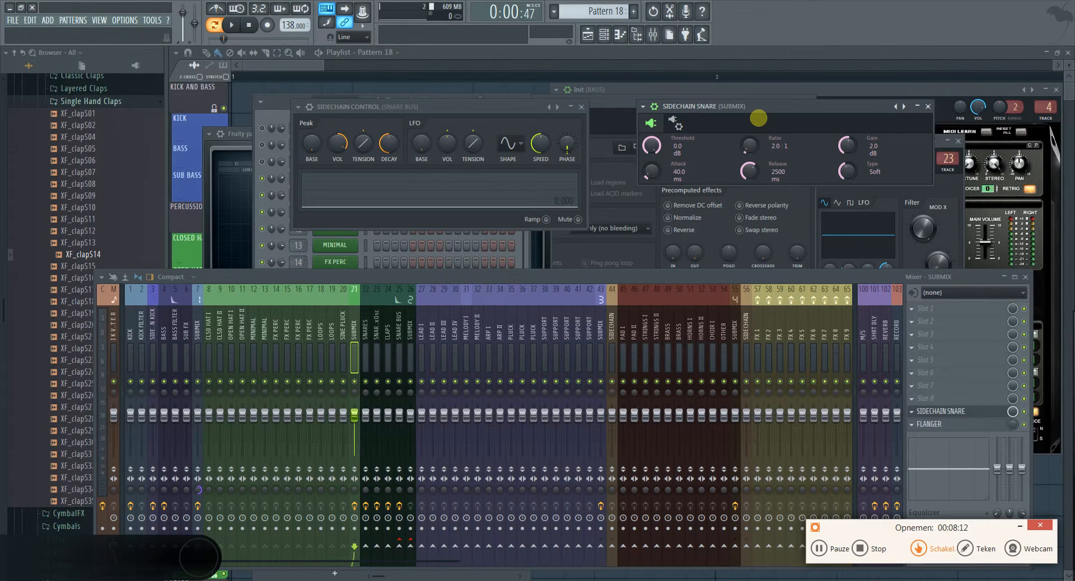
Step: Link the SIDECHAIN SNARE threshold to SIDECHAIN CONTROL - Peak using the Inverted mapping formula
click(642, 107)
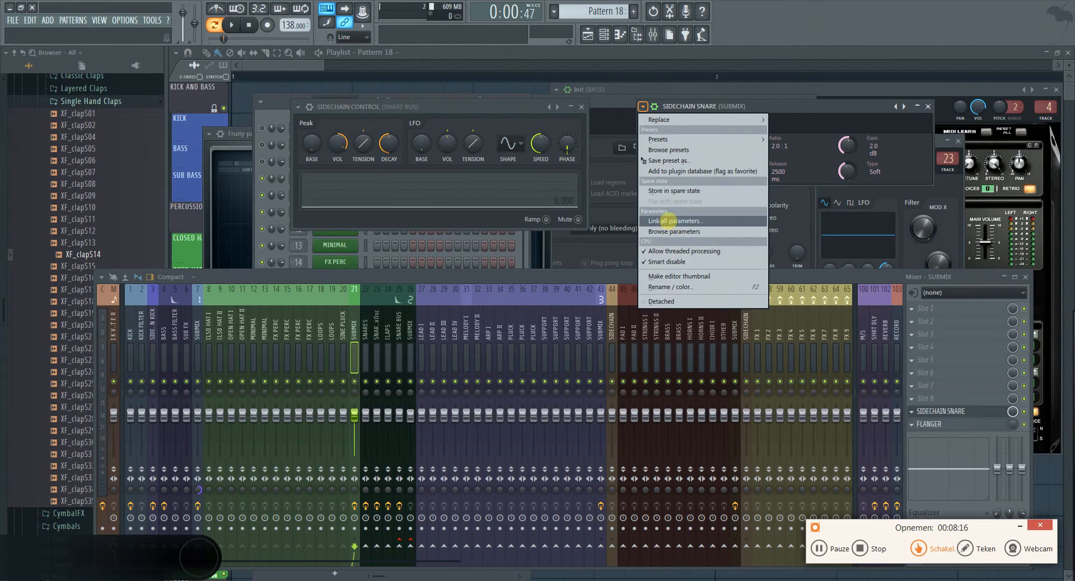
click(671, 221)
click(495, 286)
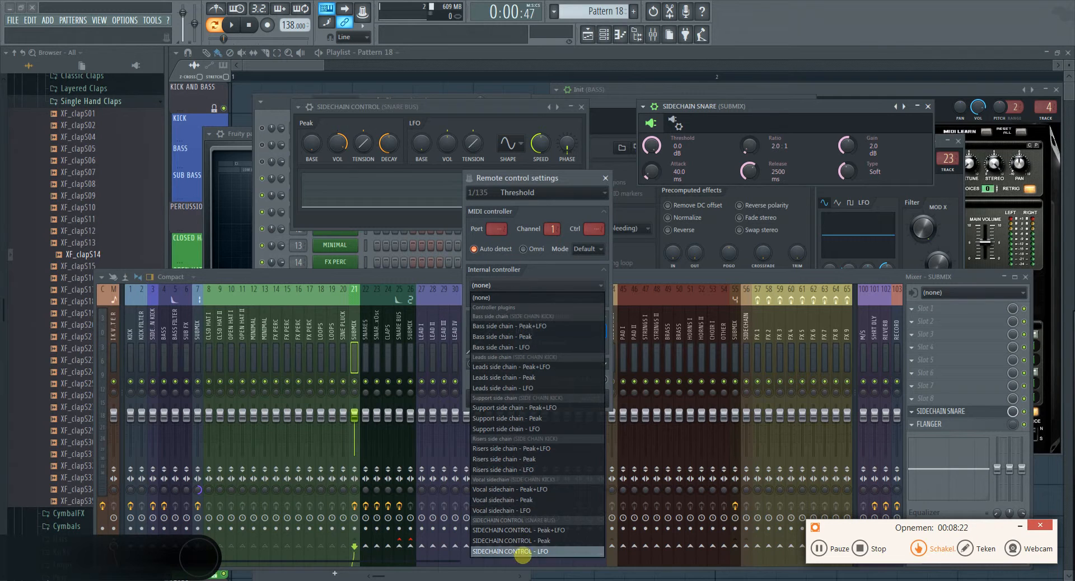
click(523, 541)
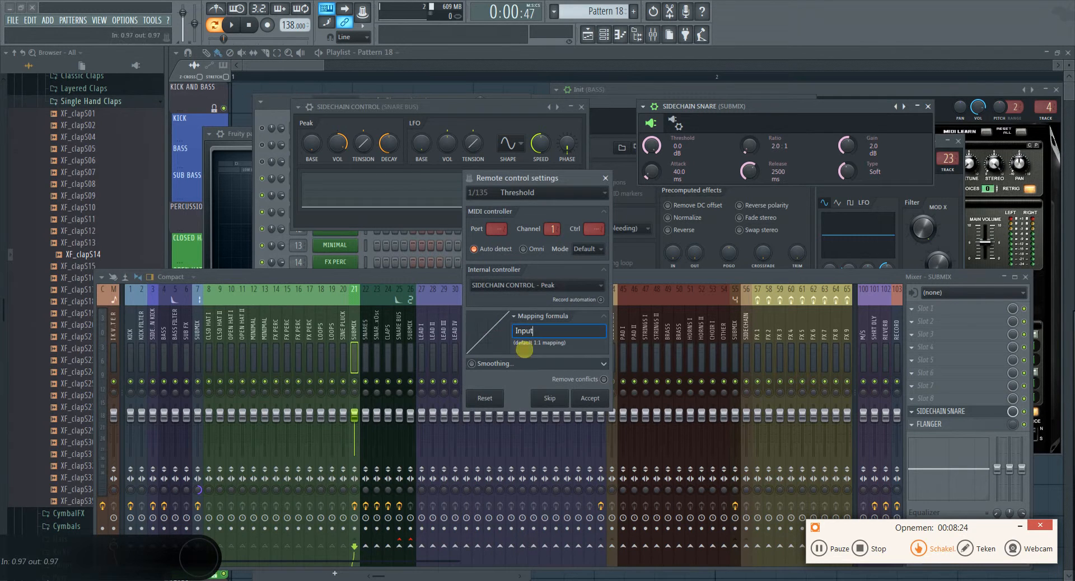
click(521, 315)
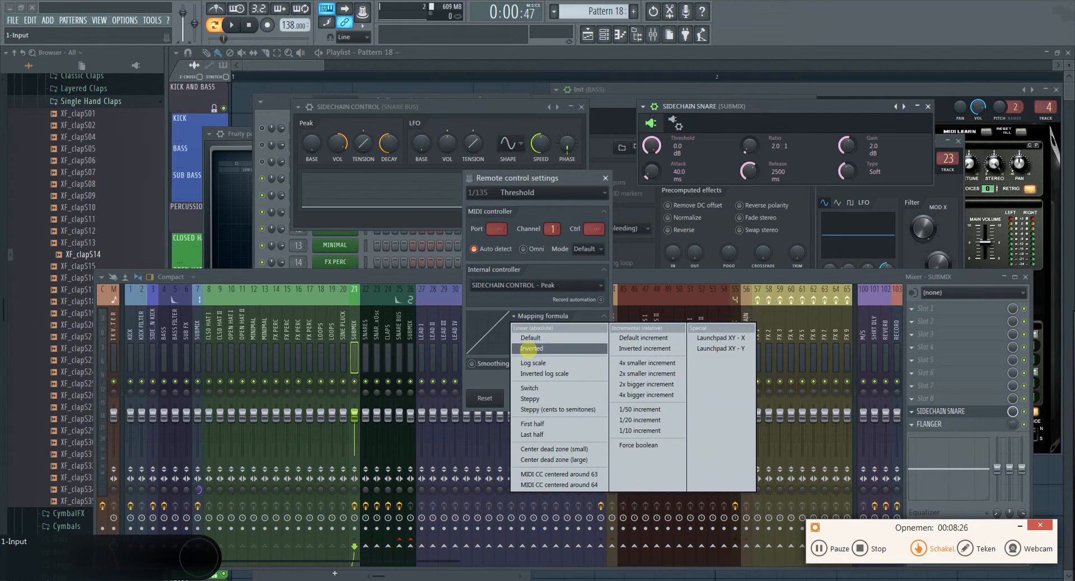
click(527, 354)
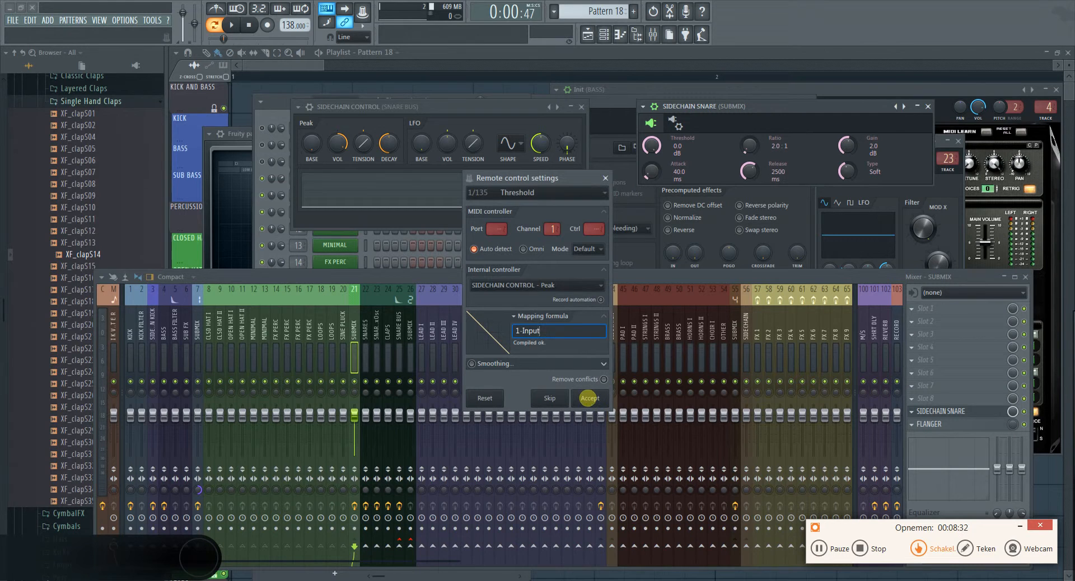
click(604, 179)
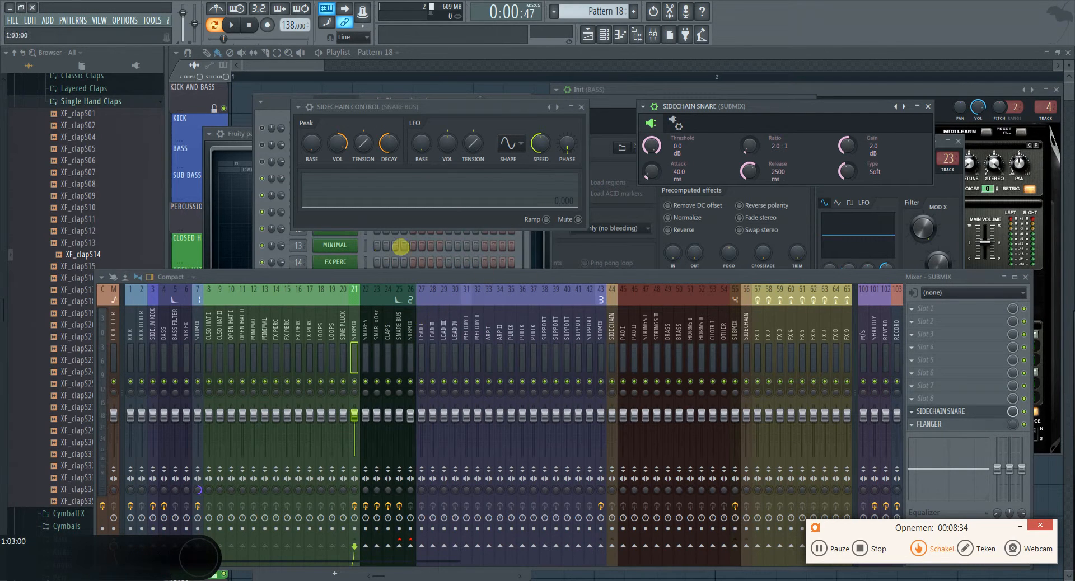
Step: Play the pattern and examine how the snare peaks drive the SIDECHAIN SNARE threshold
key(space)
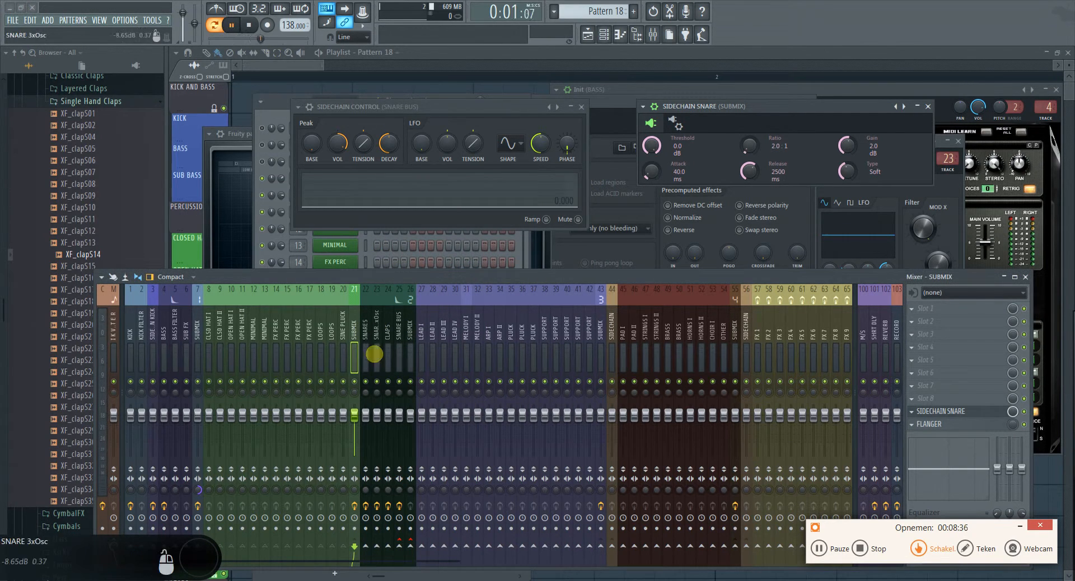
drag(671, 144, 672, 142)
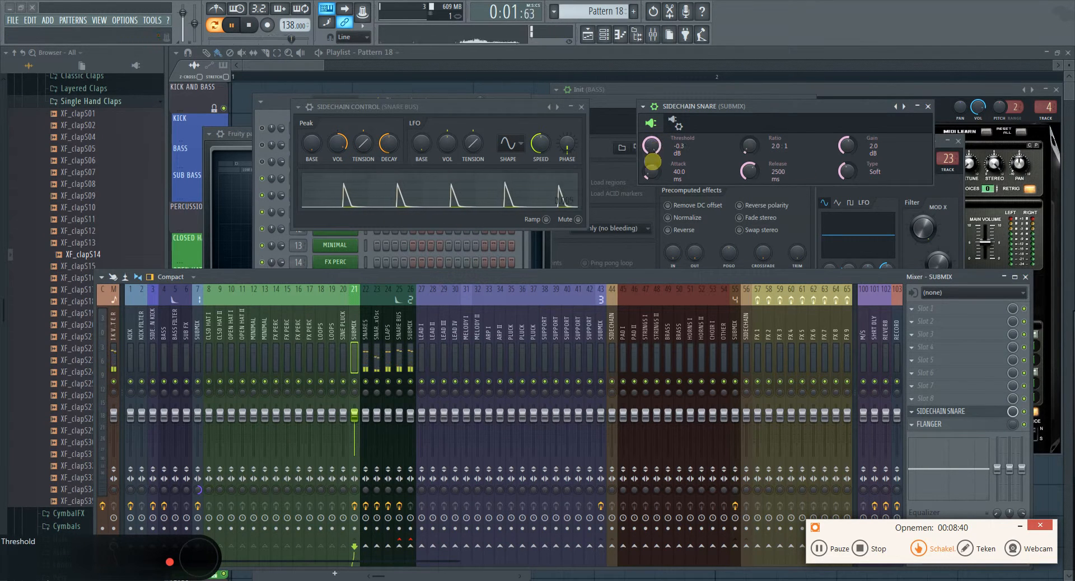
click(231, 25)
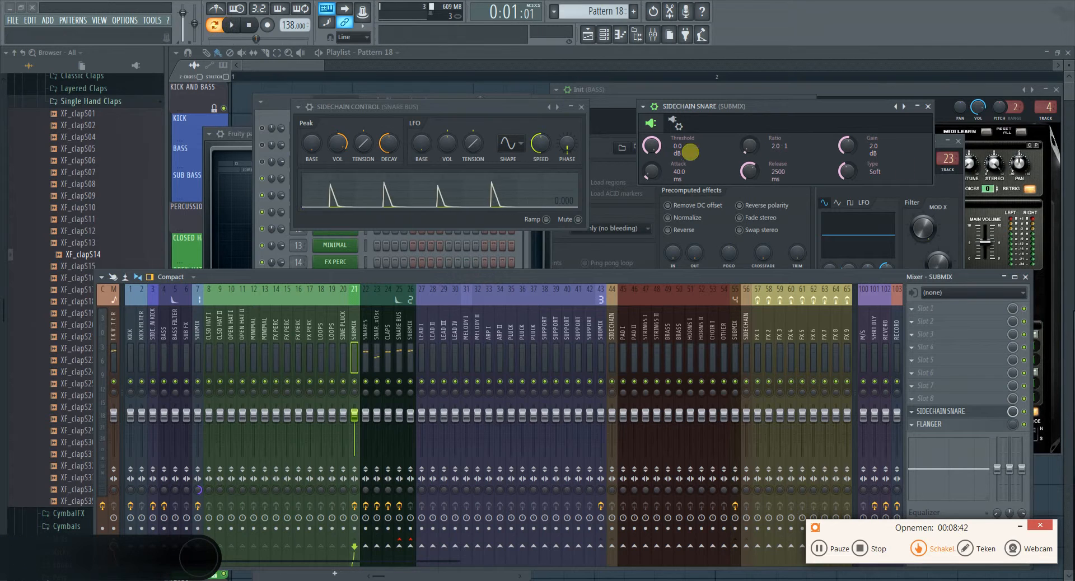
Step: Set the SIDECHAIN SNARE compressor to ratio 4.0:1, attack 5.6 ms, release 146 ms, gain 0.0 dB and type Hard
drag(756, 149, 746, 141)
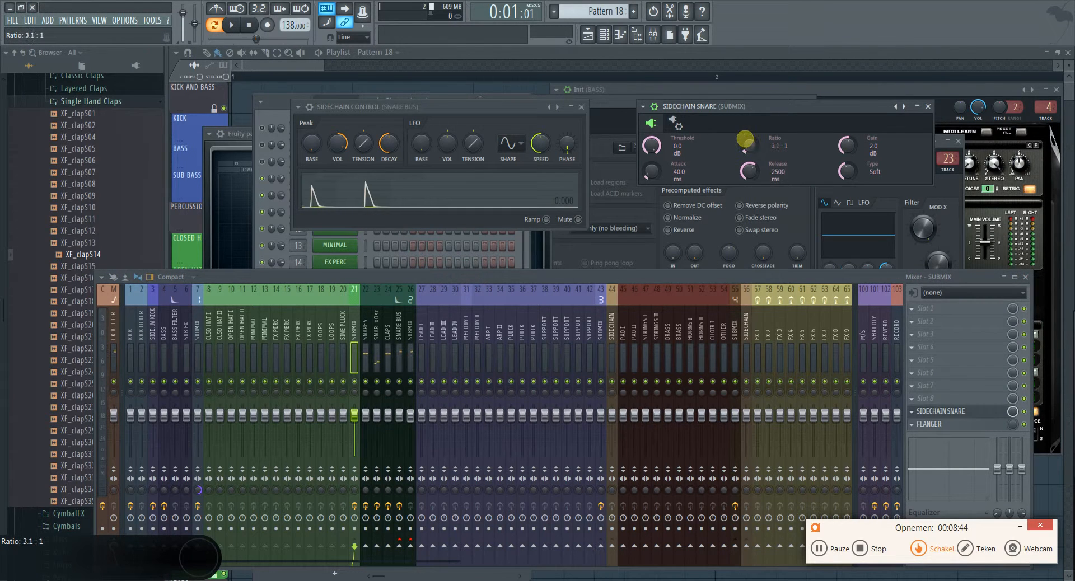
drag(748, 177, 743, 276)
click(645, 173)
drag(651, 187, 609, 173)
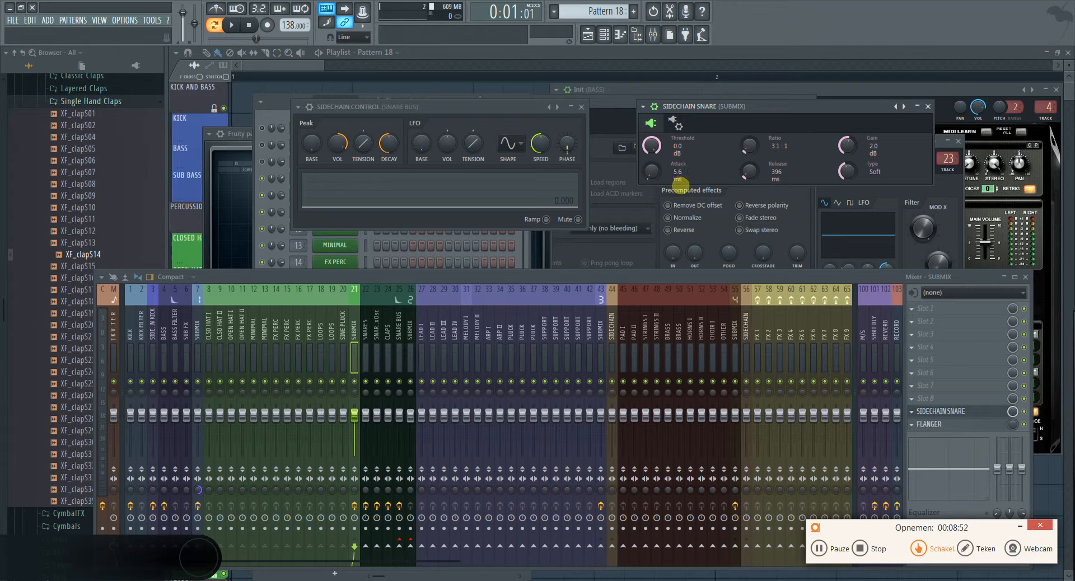
click(754, 172)
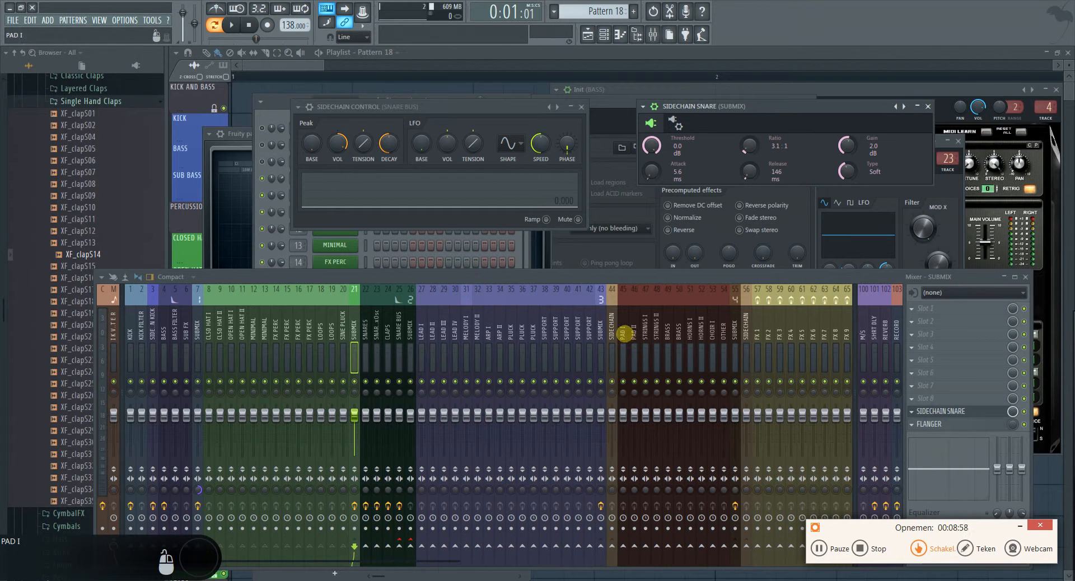
right_click(846, 145)
click(863, 153)
scroll(846, 173, down, 1)
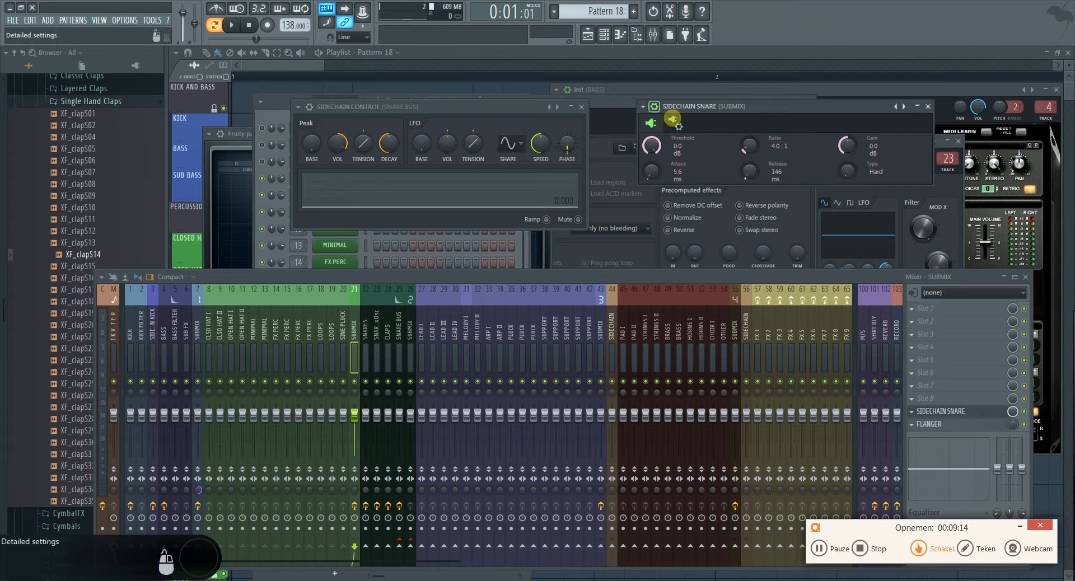
Step: Close the SIDECHAIN CONTROL and SIDECHAIN SNARE plugin windows
drag(711, 105, 691, 100)
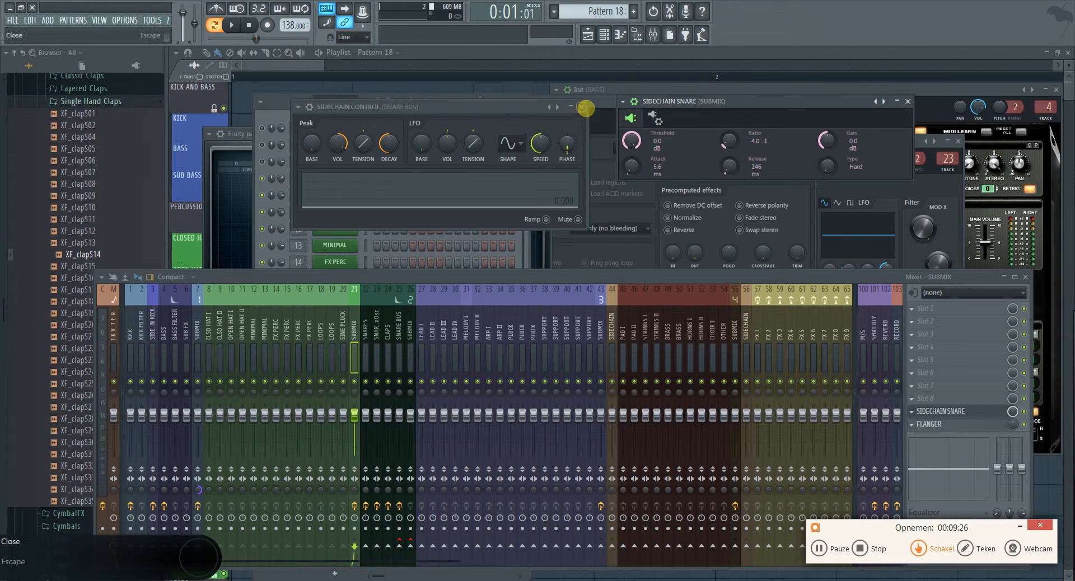
click(584, 107)
click(908, 101)
Step: Audition the layered snare, close the mixer and play the pattern again together with the kick and bass
click(231, 24)
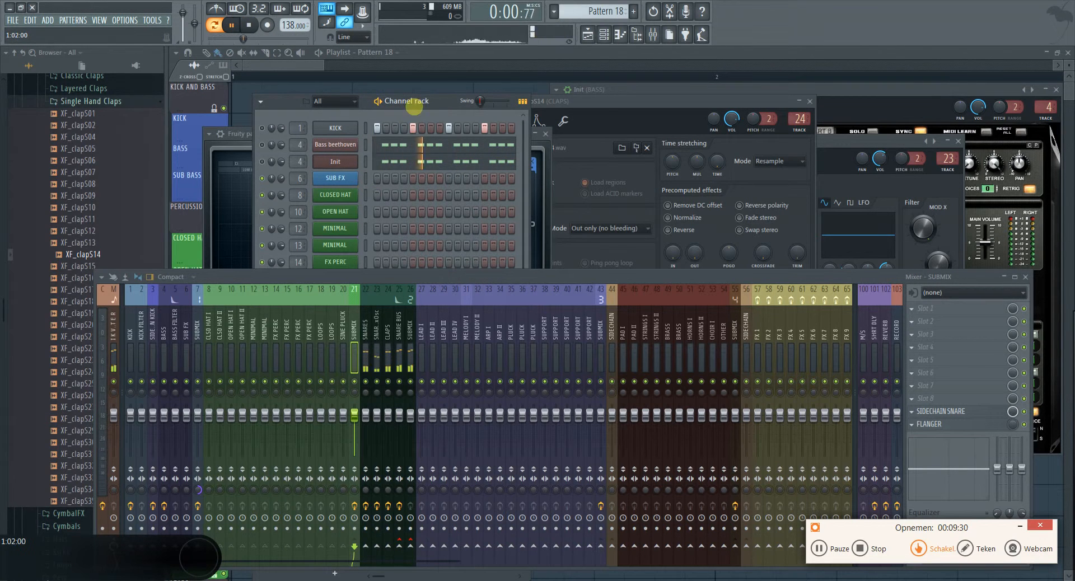
click(1025, 276)
key(space)
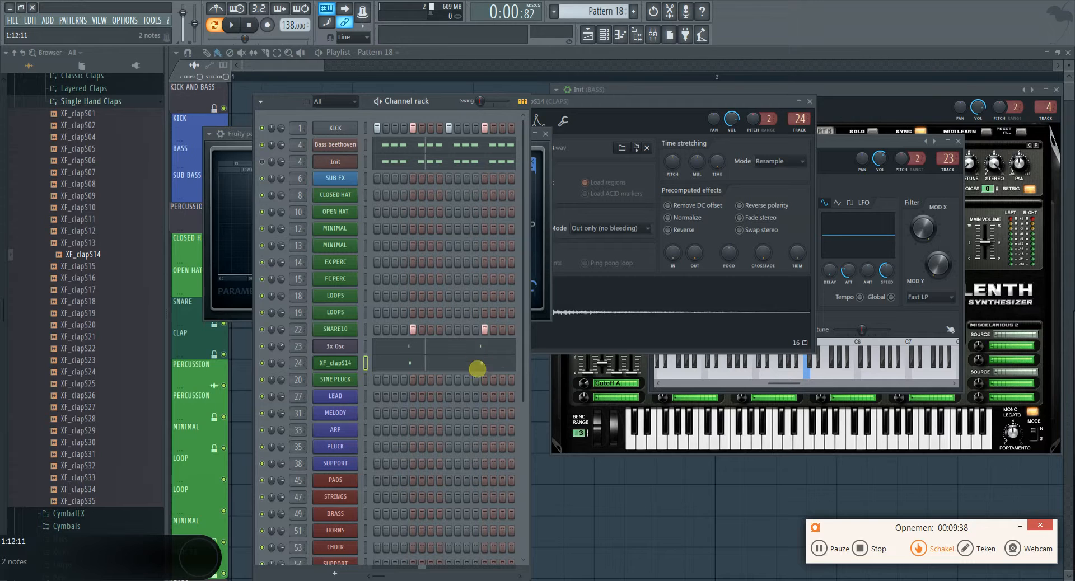
click(230, 24)
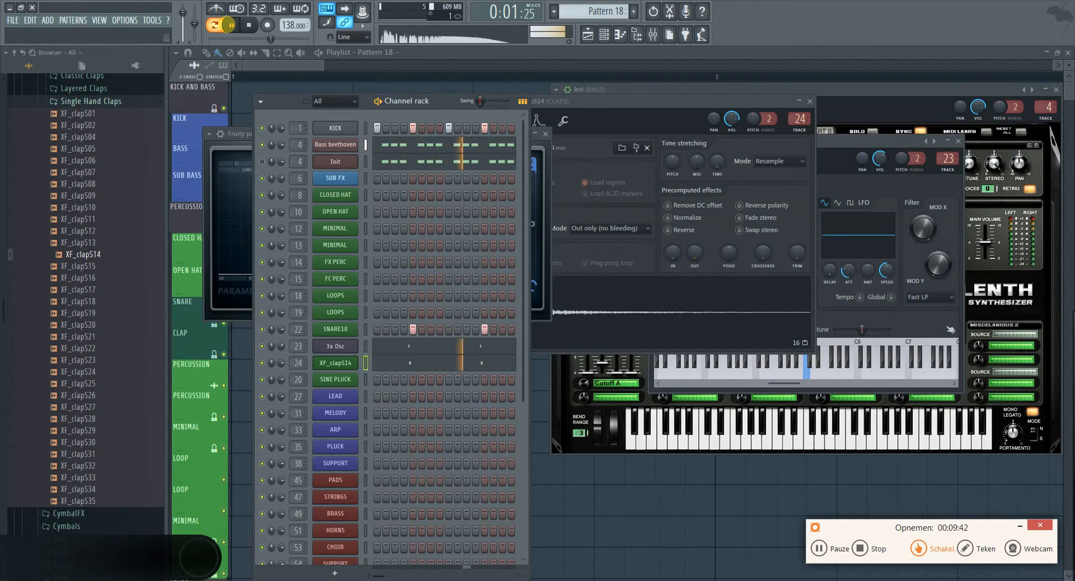
click(230, 25)
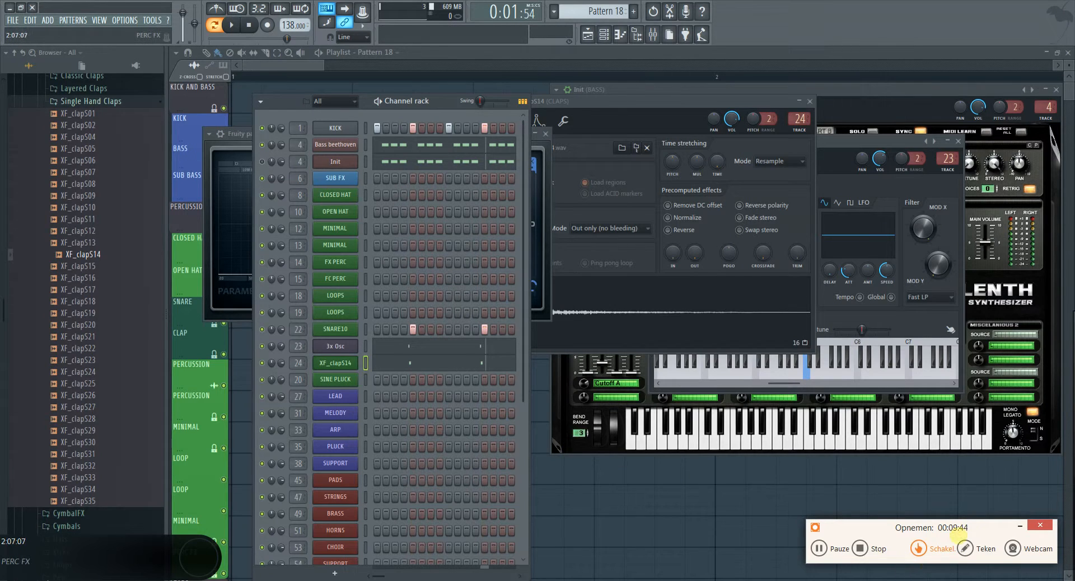